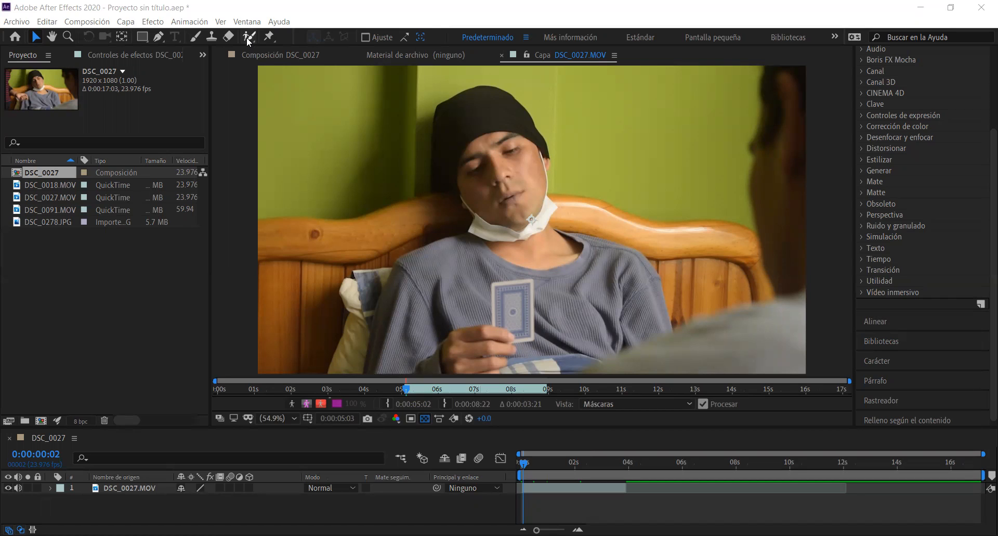
Select the man in DSC_0027.MOV with the Roto Brush and exclude the wall and headboard beside his hat and neck
left_click(248, 37)
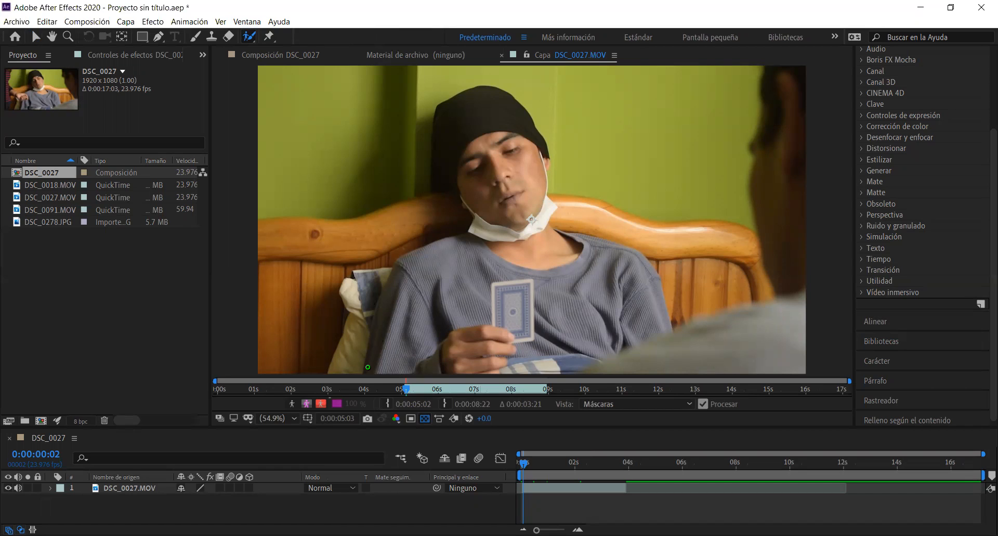
mouse_move(368, 367)
left_mouse_down()
mouse_move(378, 296)
mouse_move(408, 262)
mouse_move(455, 236)
mouse_move(464, 215)
mouse_move(437, 120)
mouse_move(463, 93)
mouse_move(515, 97)
mouse_move(531, 107)
mouse_move(555, 219)
mouse_move(648, 269)
mouse_move(666, 327)
mouse_move(562, 366)
mouse_move(371, 363)
left_mouse_up()
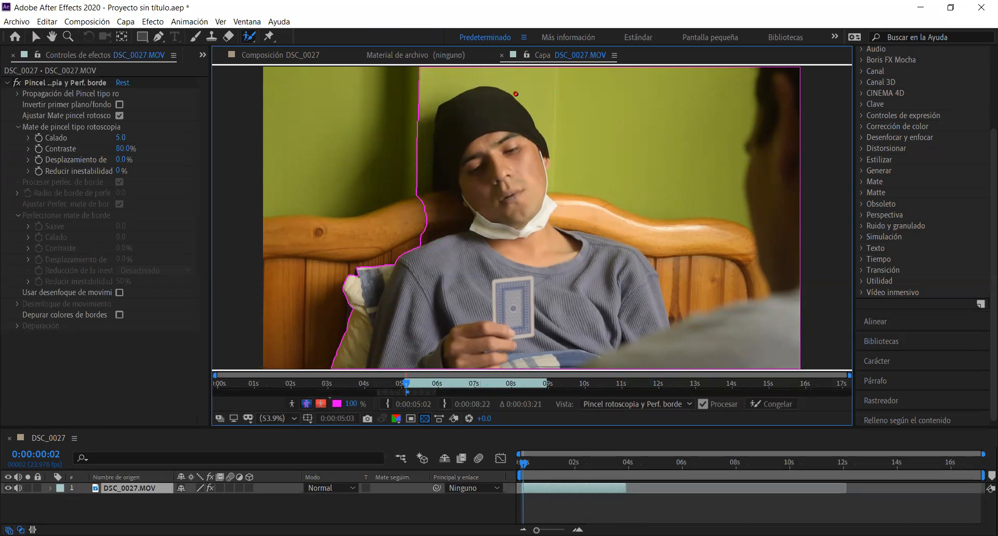
mouse_move(516, 94)
left_mouse_down()
mouse_move(544, 121)
mouse_move(578, 224)
mouse_move(626, 230)
mouse_move(666, 254)
mouse_move(680, 305)
mouse_move(746, 279)
mouse_move(759, 235)
mouse_move(727, 169)
mouse_move(714, 83)
mouse_move(467, 81)
mouse_move(513, 87)
left_mouse_up()
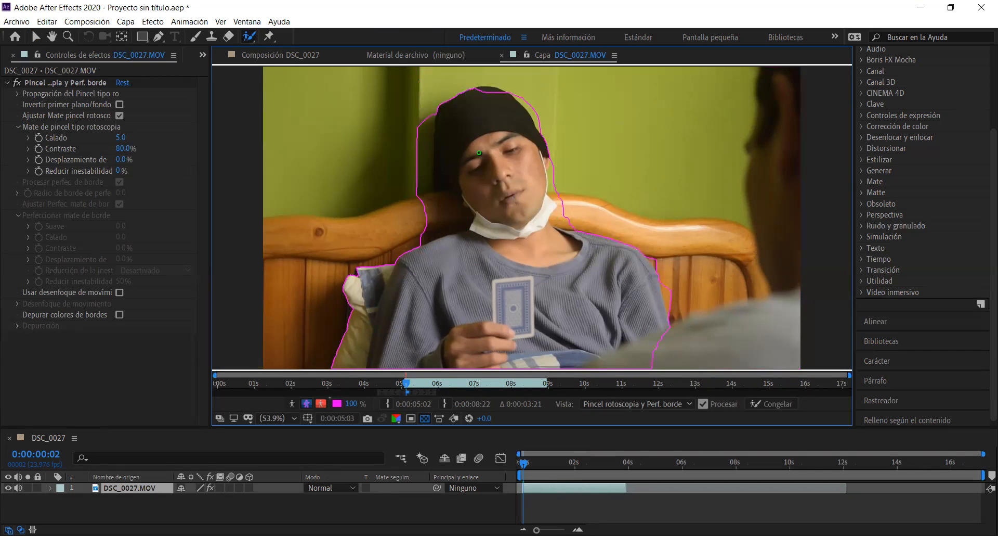
mouse_move(428, 239)
left_mouse_down()
mouse_move(462, 222)
mouse_move(435, 185)
mouse_move(428, 128)
mouse_move(420, 184)
mouse_move(426, 238)
left_mouse_up()
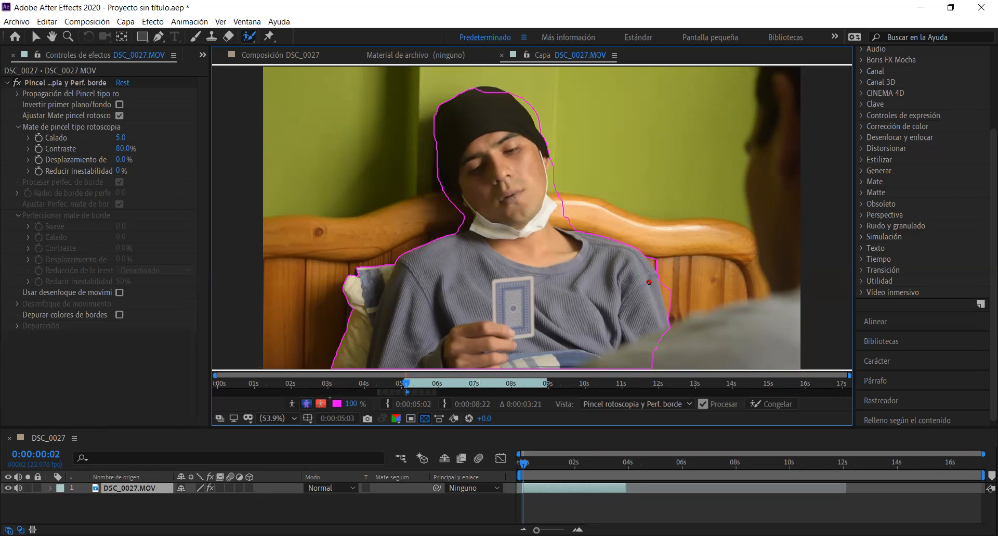
Refine the Roto Brush boundary around the man's shoulder, face mask, cheek and hat
mouse_move(661, 285)
left_mouse_down()
mouse_move(666, 308)
mouse_move(661, 285)
left_mouse_up()
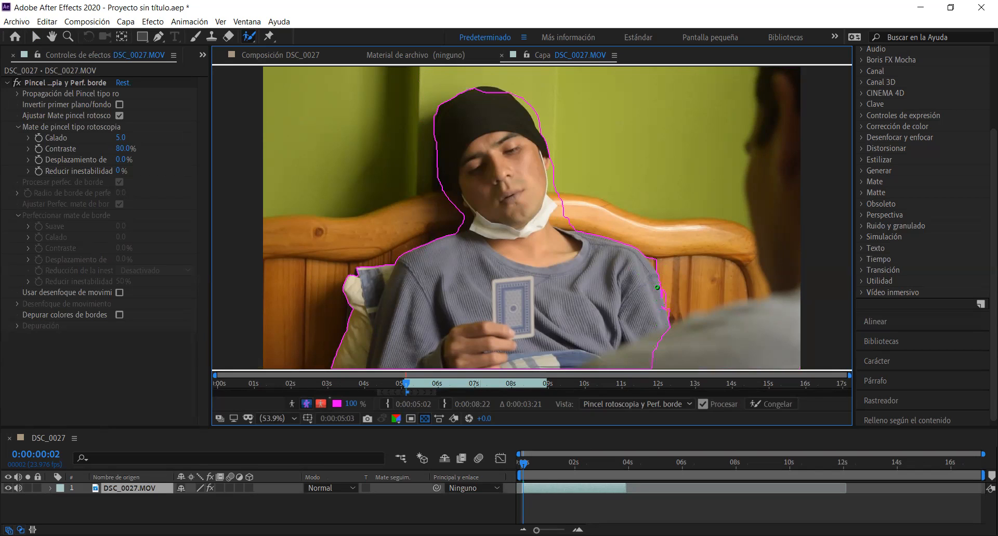
mouse_move(556, 216)
left_mouse_down()
mouse_move(566, 229)
mouse_move(556, 213)
mouse_move(559, 223)
left_mouse_up()
mouse_move(550, 176)
left_mouse_down()
mouse_move(550, 201)
mouse_move(550, 174)
left_mouse_up()
left_click_drag(468, 91, 513, 96)
left_click_drag(484, 90, 506, 90)
mouse_move(525, 101)
left_mouse_down()
mouse_move(539, 123)
mouse_move(523, 98)
left_mouse_up()
Try a larger Calado value on the Roto Brush matte and restore it to 5
left_click_drag(120, 137, 142, 139)
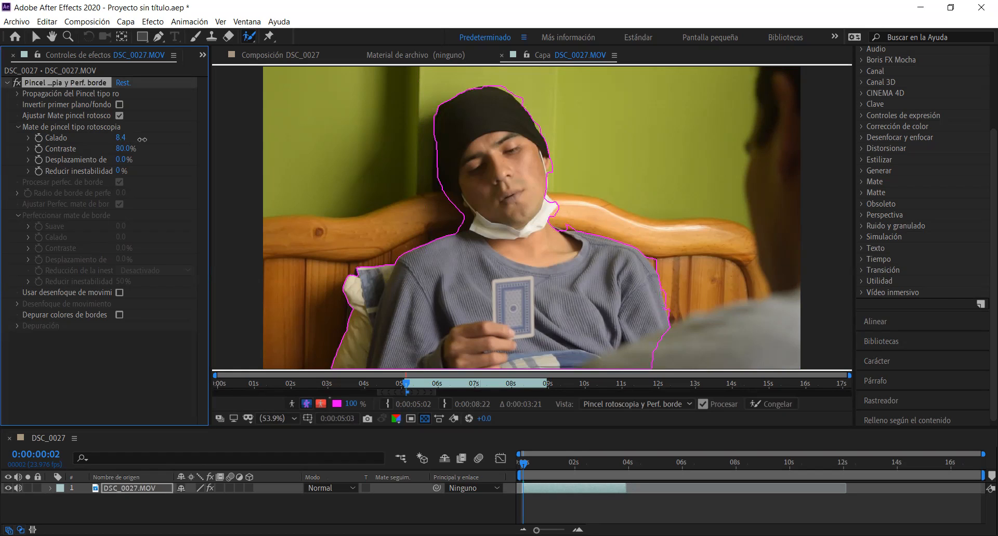
left_click_drag(142, 140, 147, 139)
left_click(122, 139)
type("5")
left_click(216, 136)
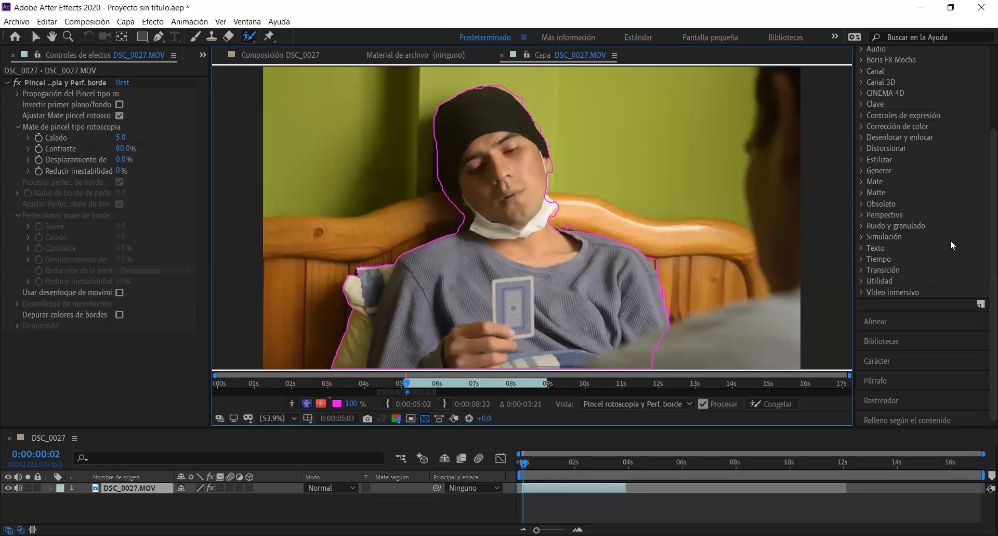
scroll(943, 291, "down", 1)
scroll(943, 292, "up", 4)
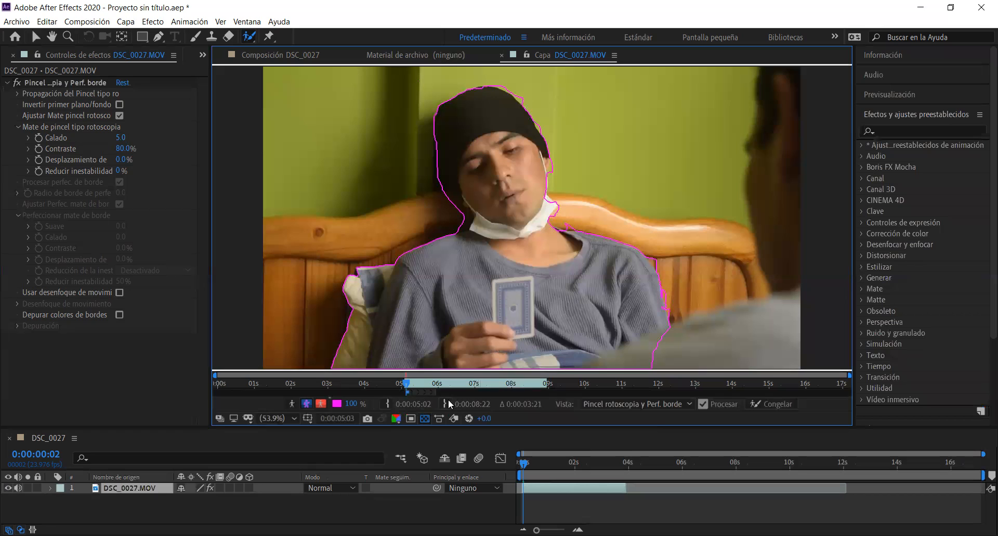
Propagate the roto selection through the span from 0:00:05:02 to 0:00:08:22 and play it back
left_click_drag(432, 394, 548, 396)
key("space")
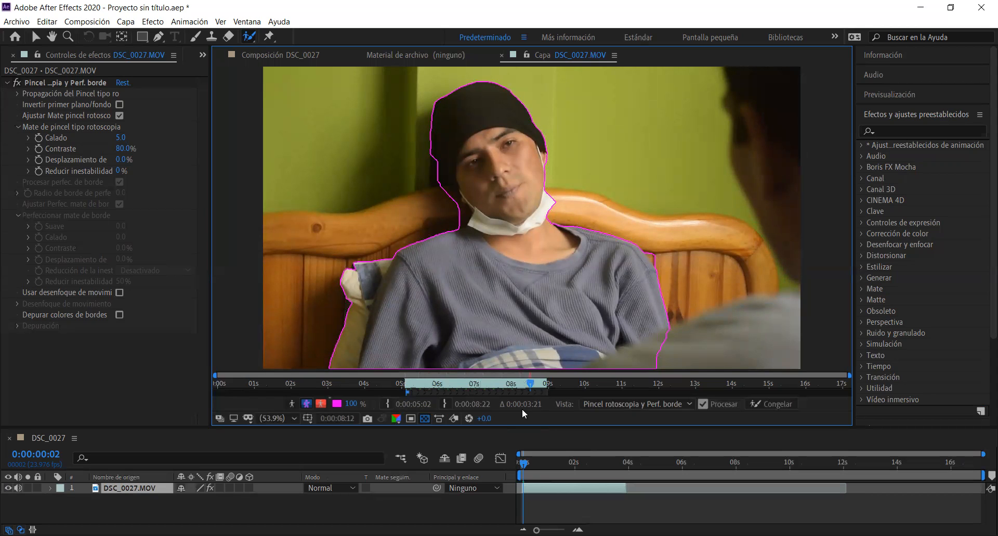
key("space")
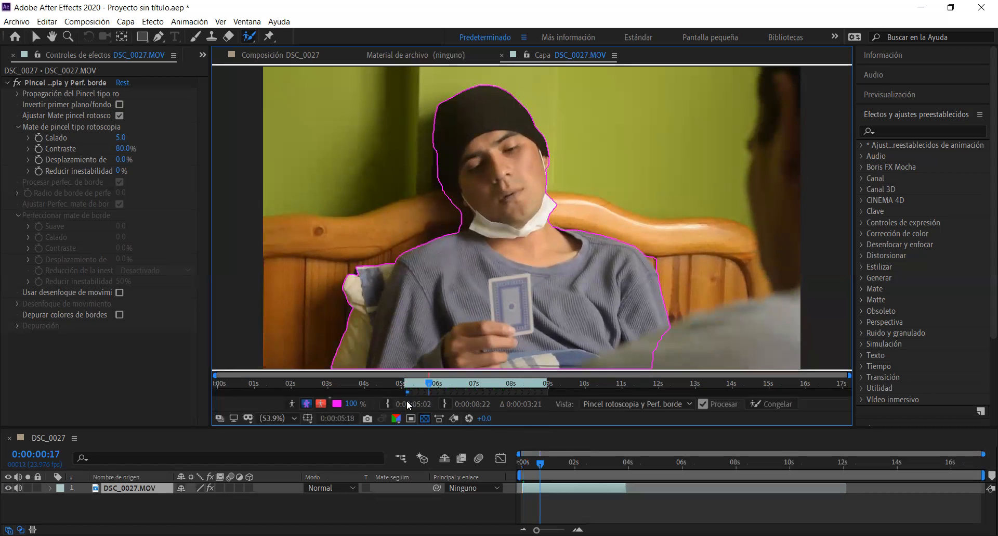
Compare the cut-out using the red alpha overlay, alpha boundary, black-and-white matte and transparent background views
left_click(319, 404)
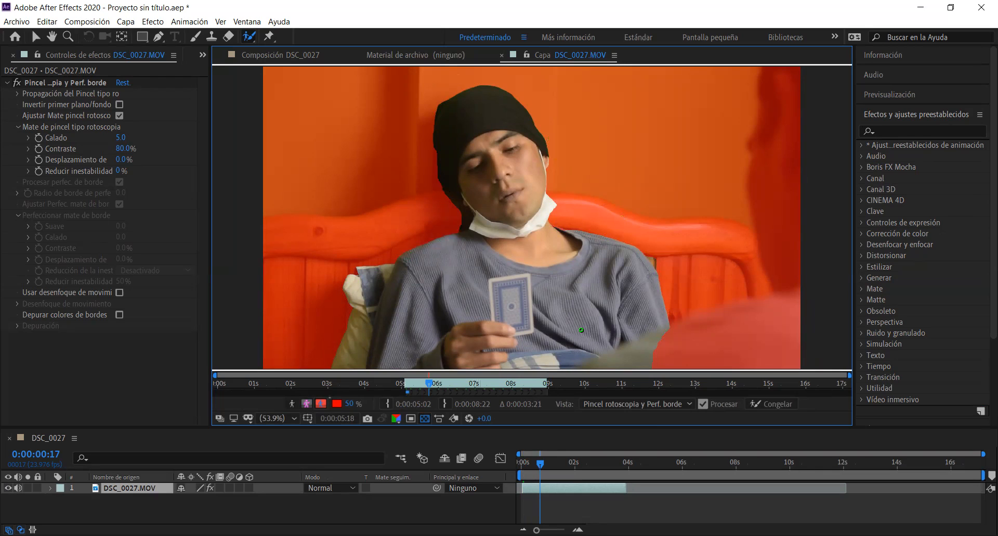
left_click(307, 407)
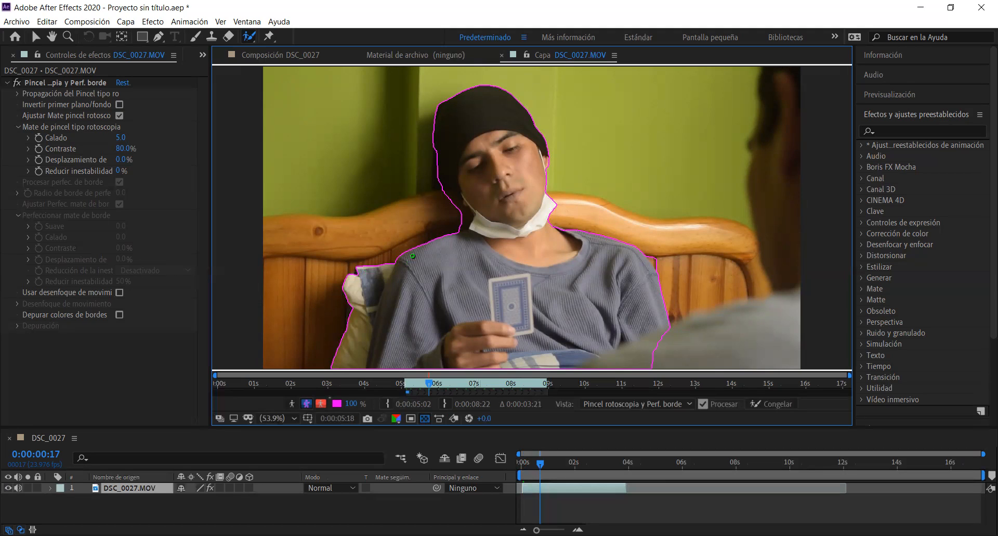
left_click(321, 403)
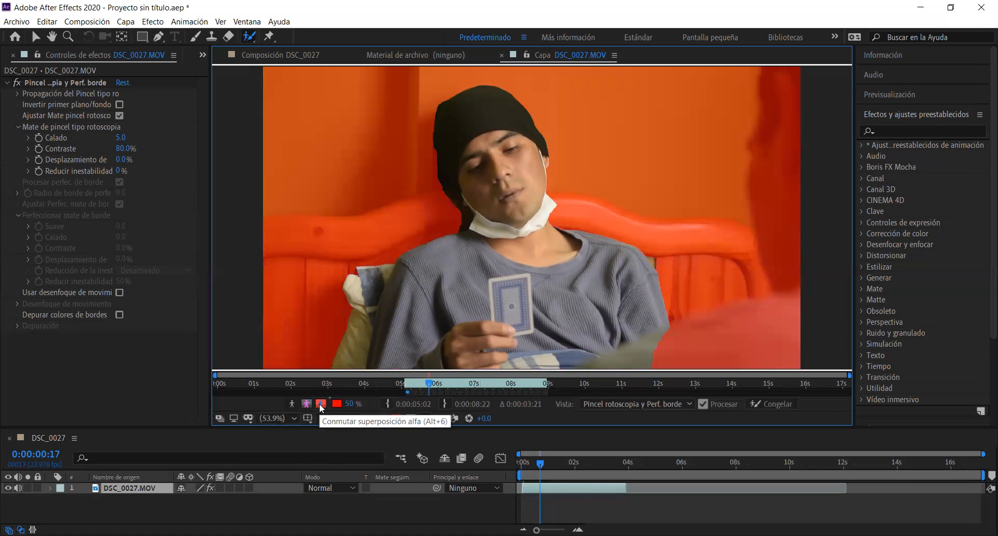
left_click(291, 405)
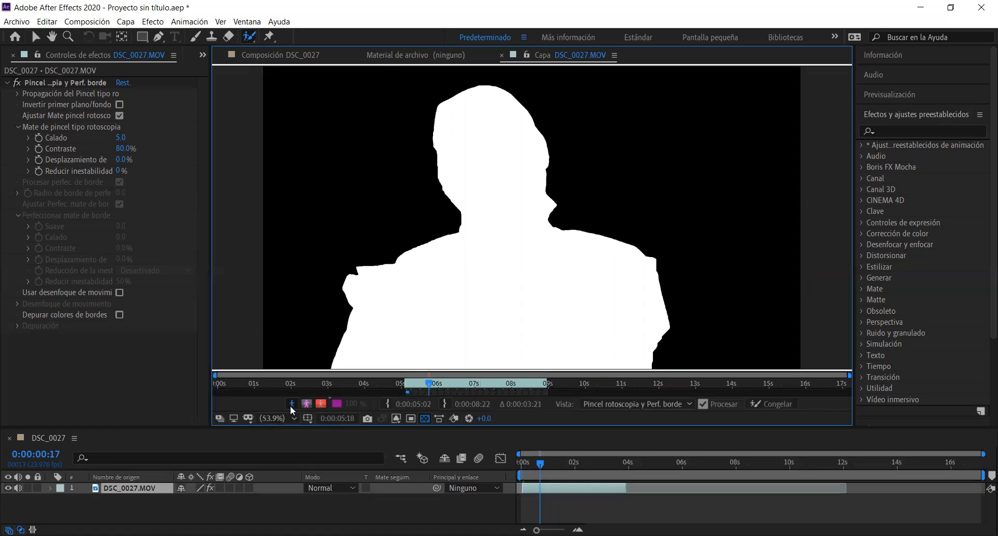
left_click(300, 404)
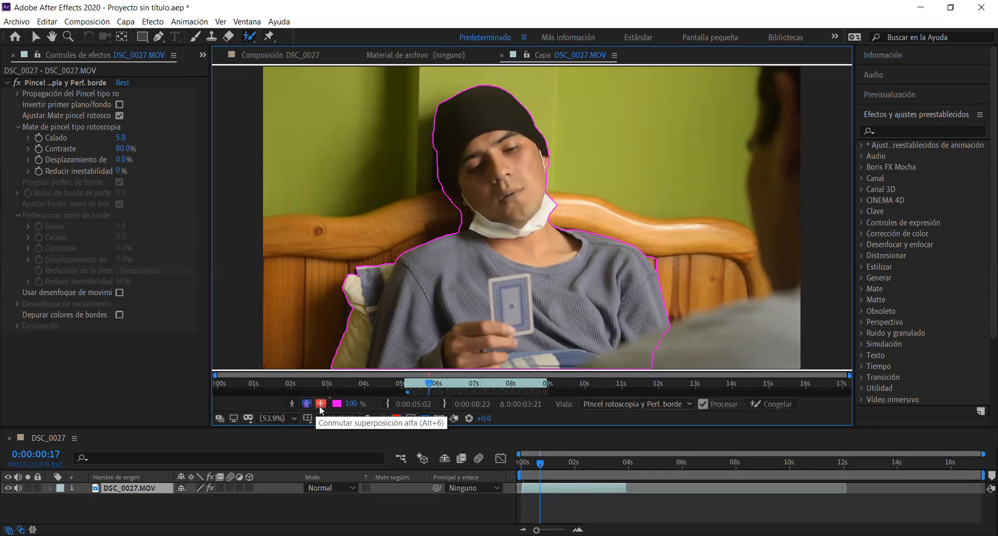
left_click(321, 404)
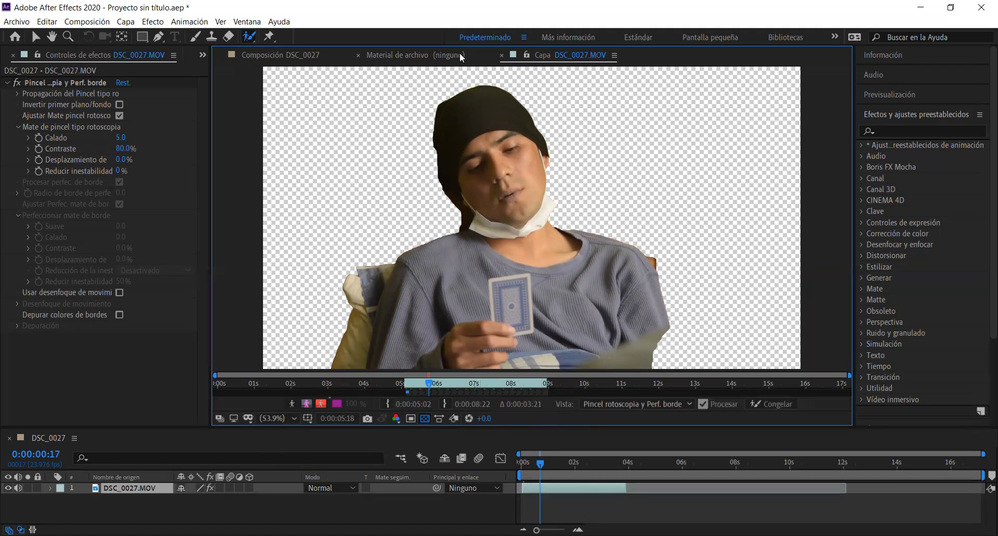
Import the sports court clip DSC_0018 from the corto amigos folder as footage
left_click(157, 385)
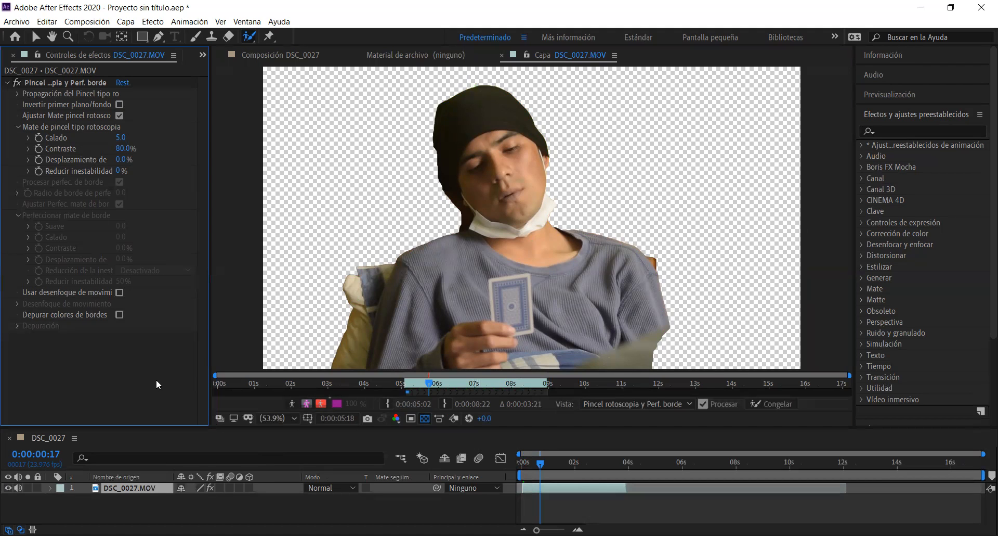
key("ctrl+i")
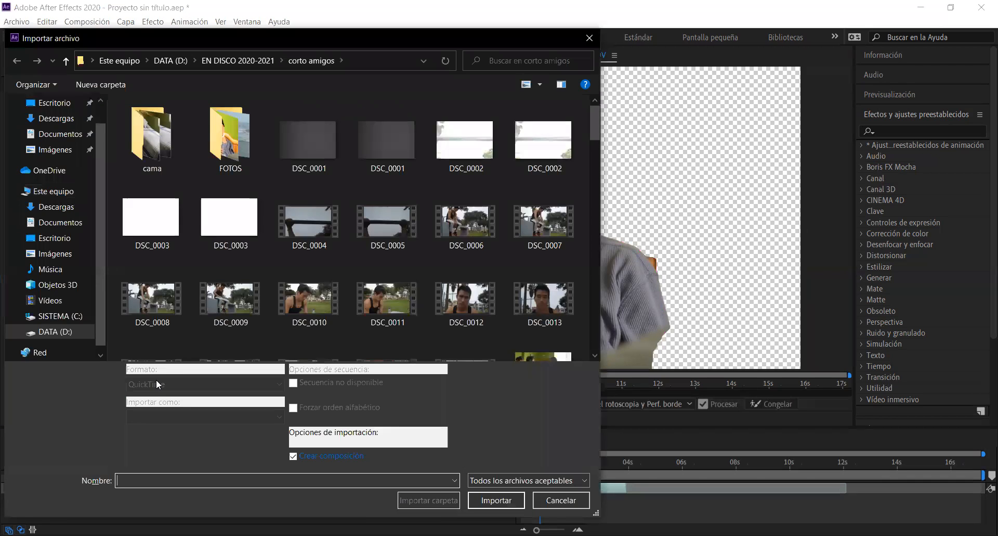
scroll(375, 301, "down", 2)
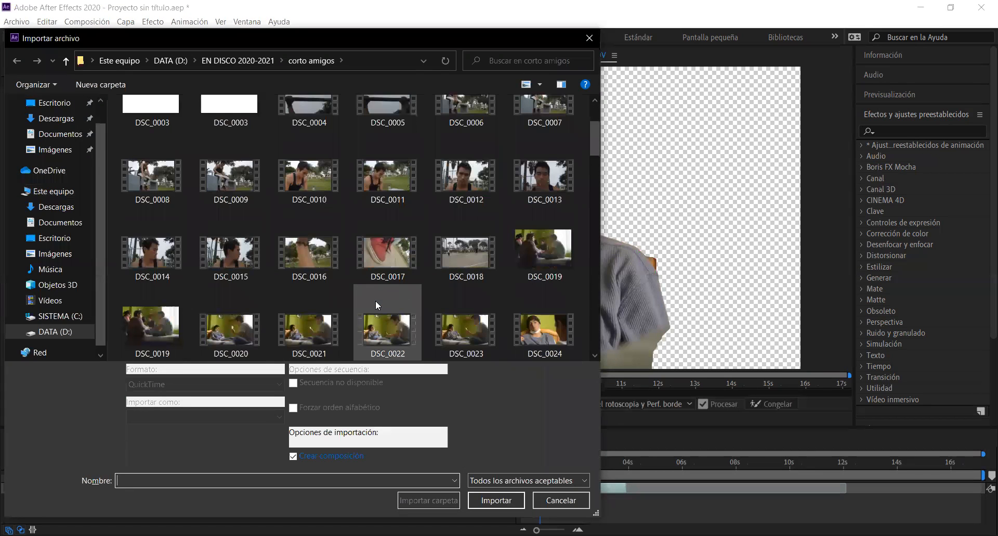
left_click(473, 250)
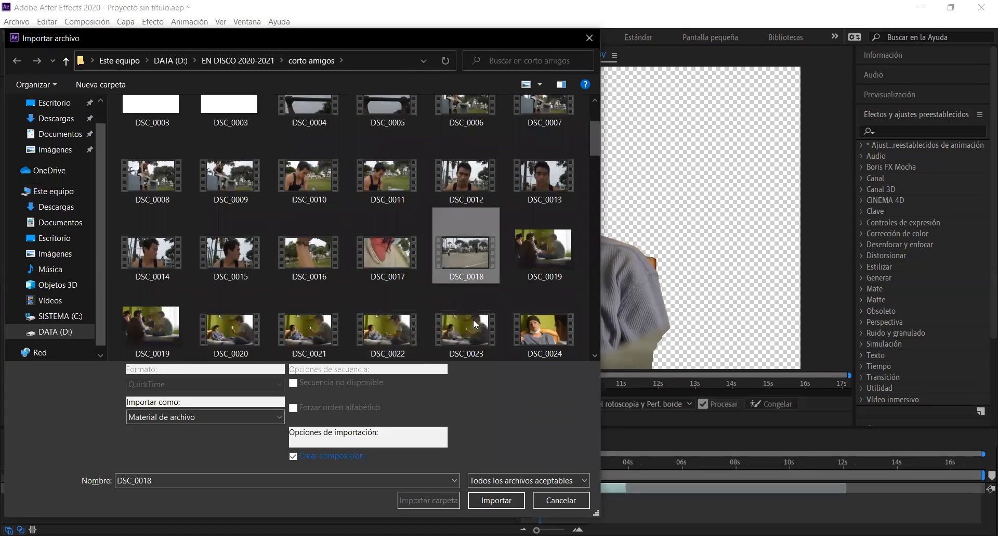
left_click(500, 497)
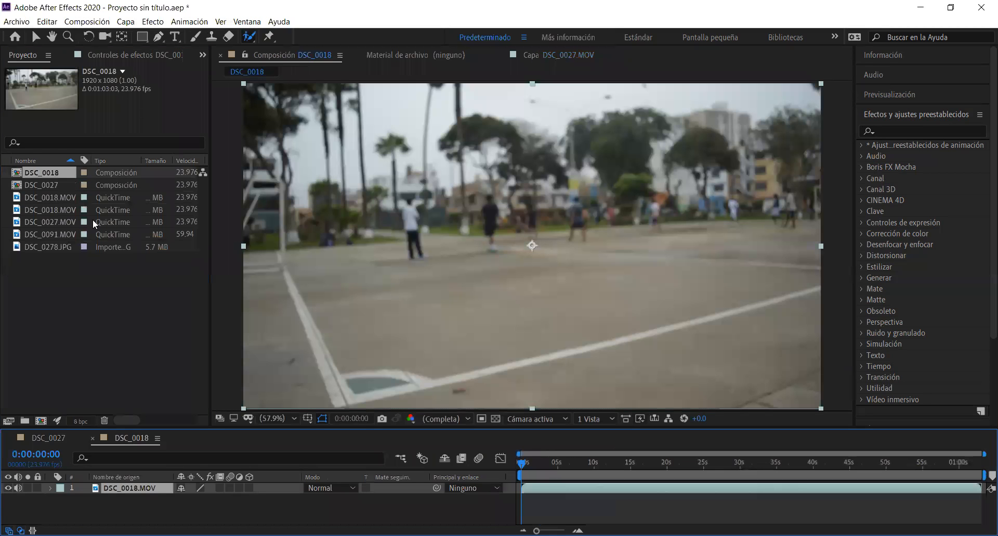
Reopen the DSC_0027 composition and place DSC_0018.MOV beneath the DSC_0027.MOV layer as its background
left_click(106, 183)
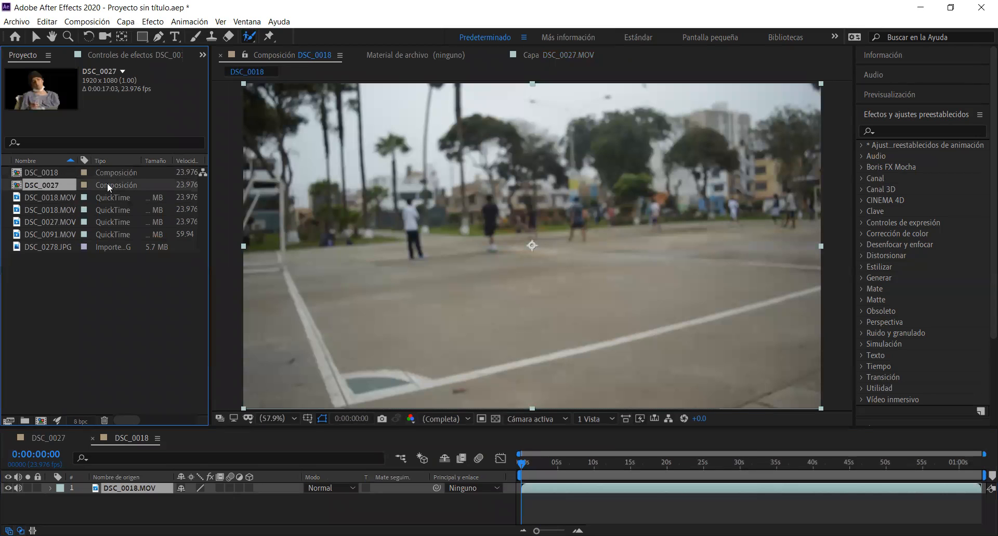
double_click(107, 183)
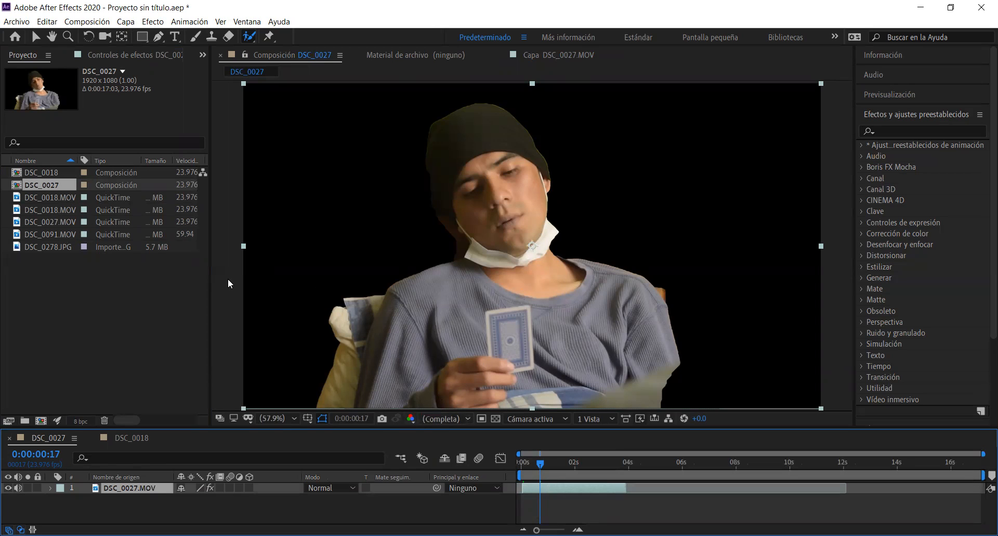
double_click(401, 364)
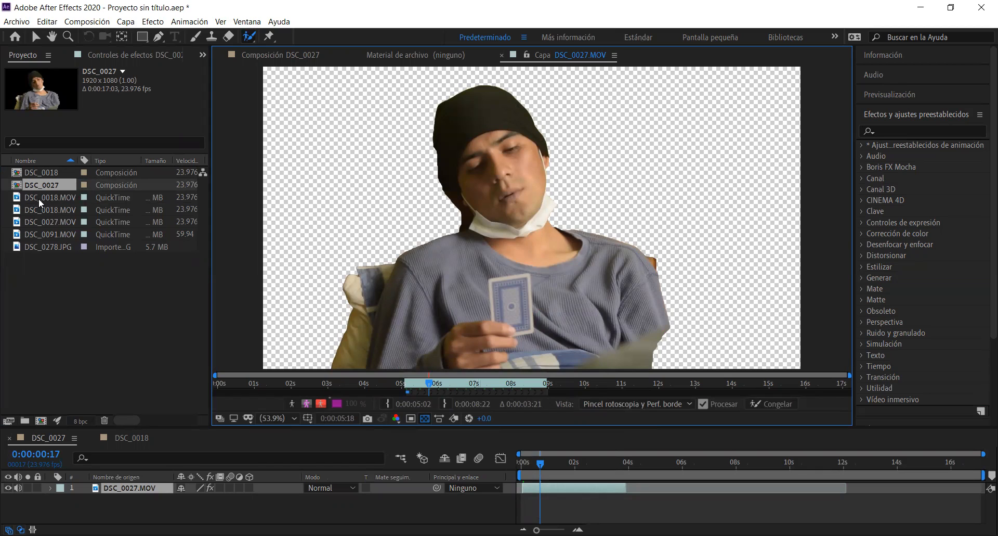
left_click(68, 195)
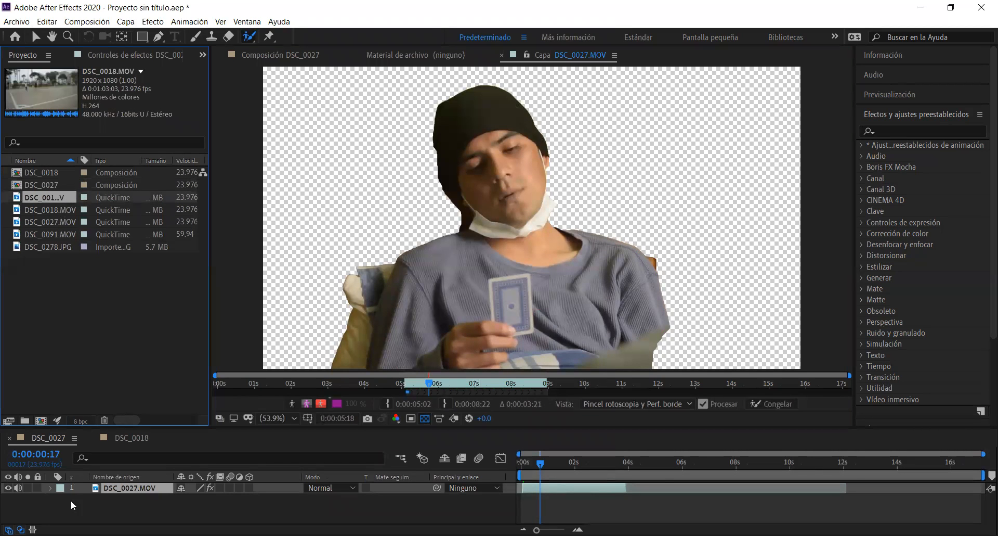
left_click_drag(70, 501, 71, 500)
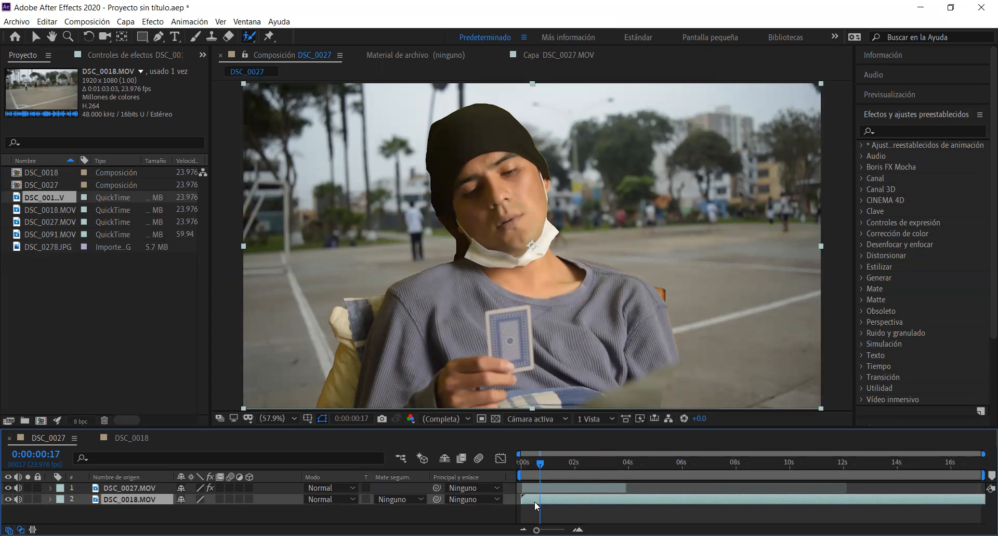
Preview the man composited over the court background from the start of the composition
left_click_drag(539, 463, 522, 464)
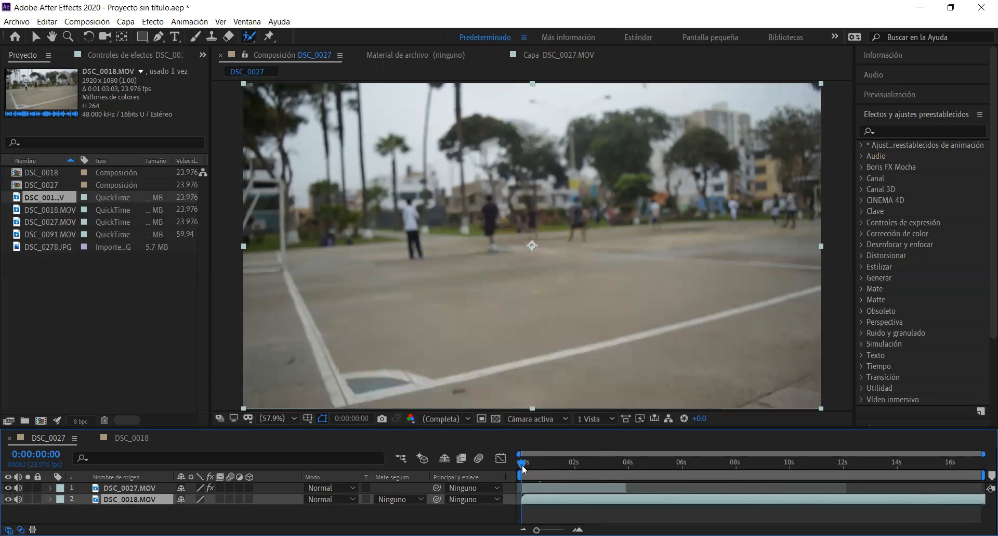
key("space")
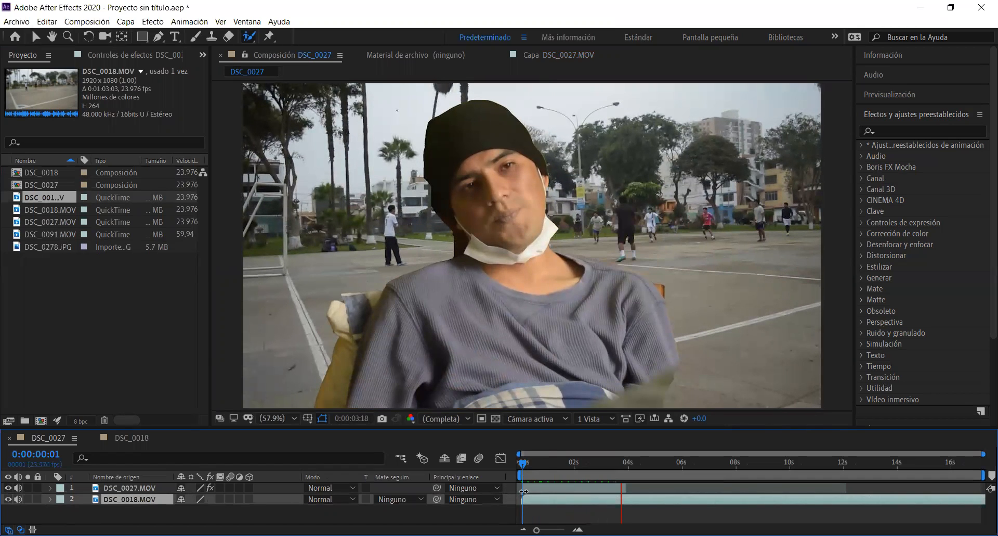
key("space")
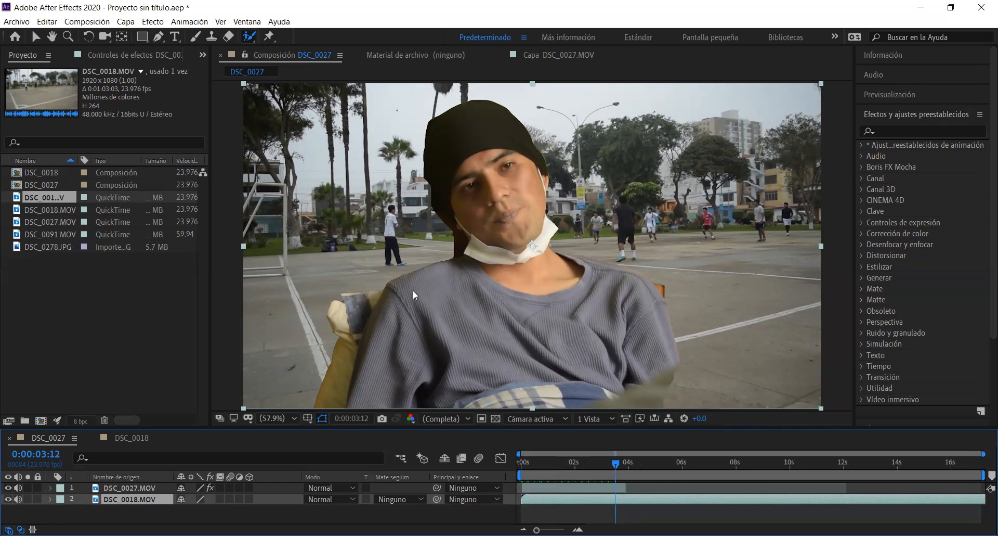
Close the DSC_0018 composition's timeline and delete both layers from the DSC_0027 composition
left_click(123, 294)
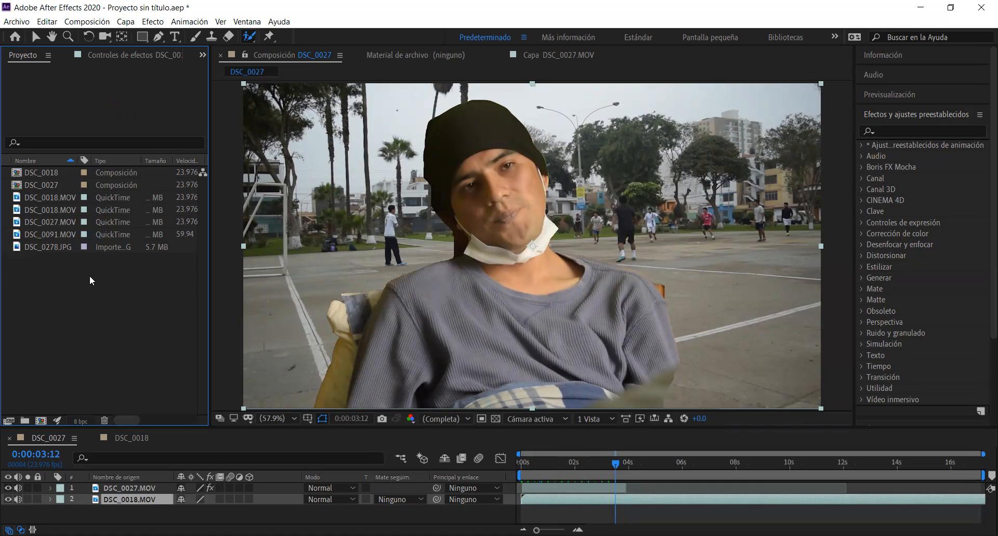
left_click(93, 438)
left_click_drag(162, 514, 145, 486)
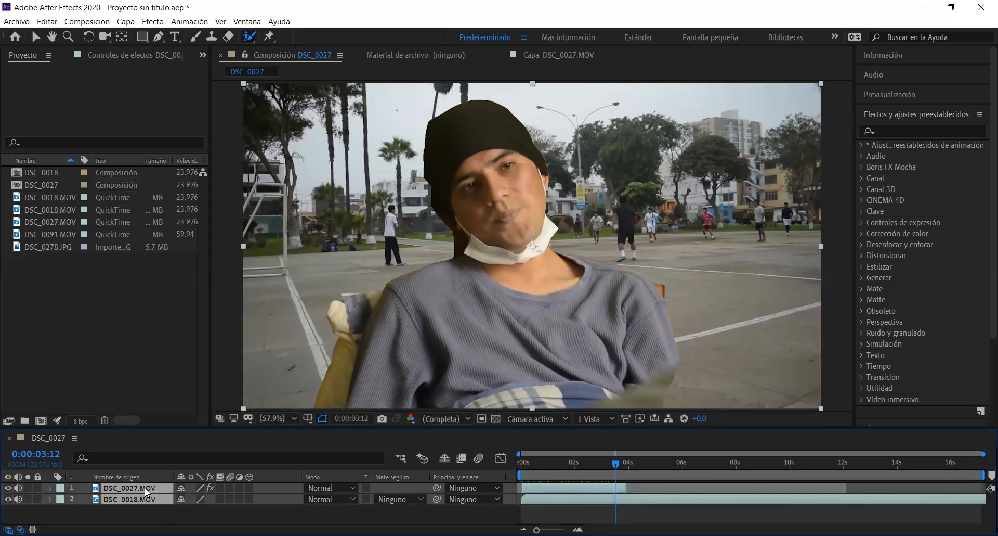
key("Delete")
Add the beach clip DSC_0091.MOV to the emptied DSC_0027 composition
left_click(52, 234)
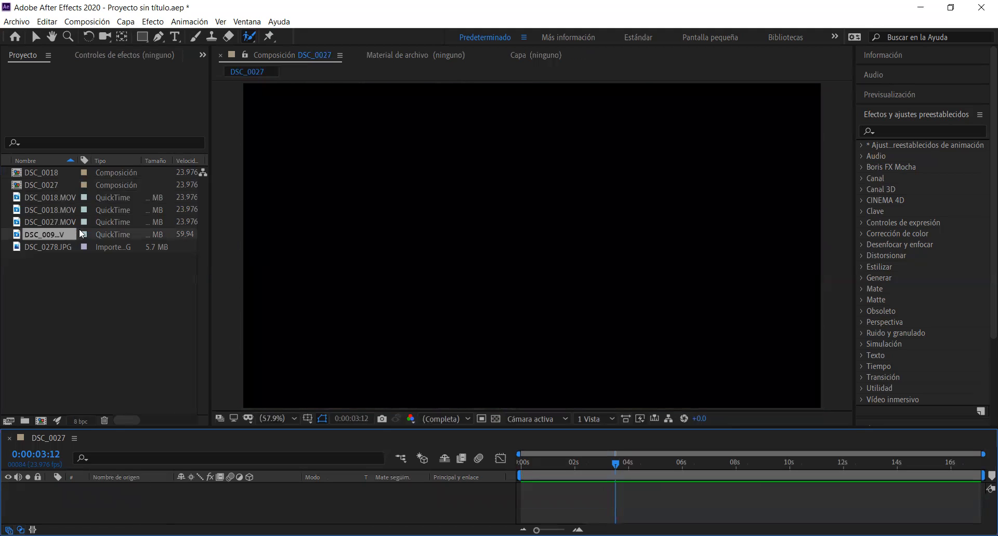
left_click(41, 297)
left_click(85, 236)
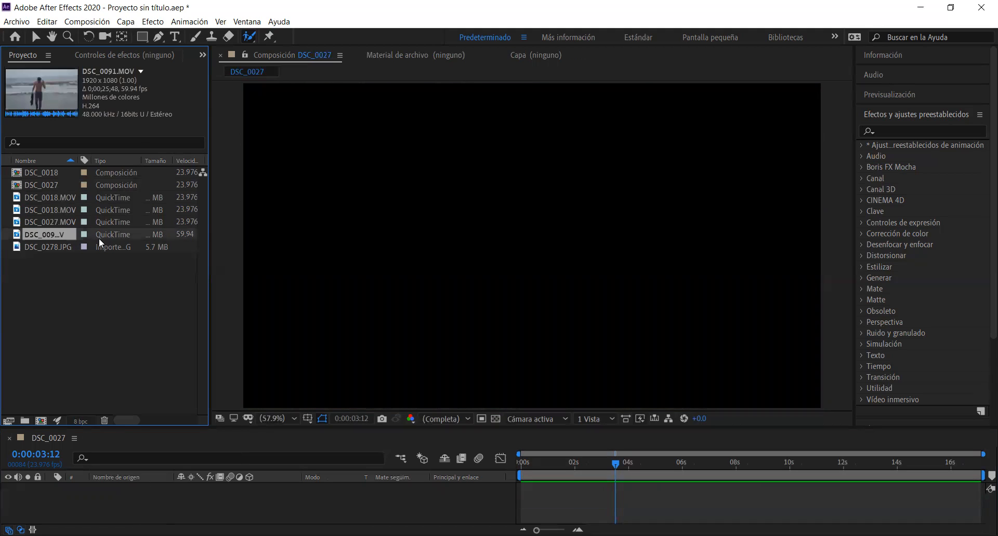
left_click_drag(82, 490, 79, 487)
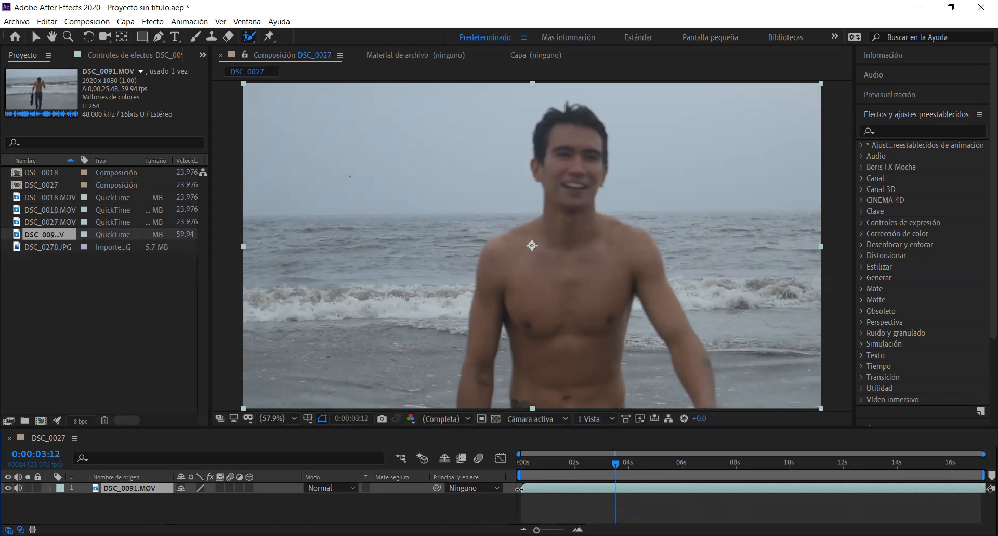
Preview the first three seconds of the DSC_0091.MOV clip from the start of the composition
left_click_drag(617, 463, 518, 460)
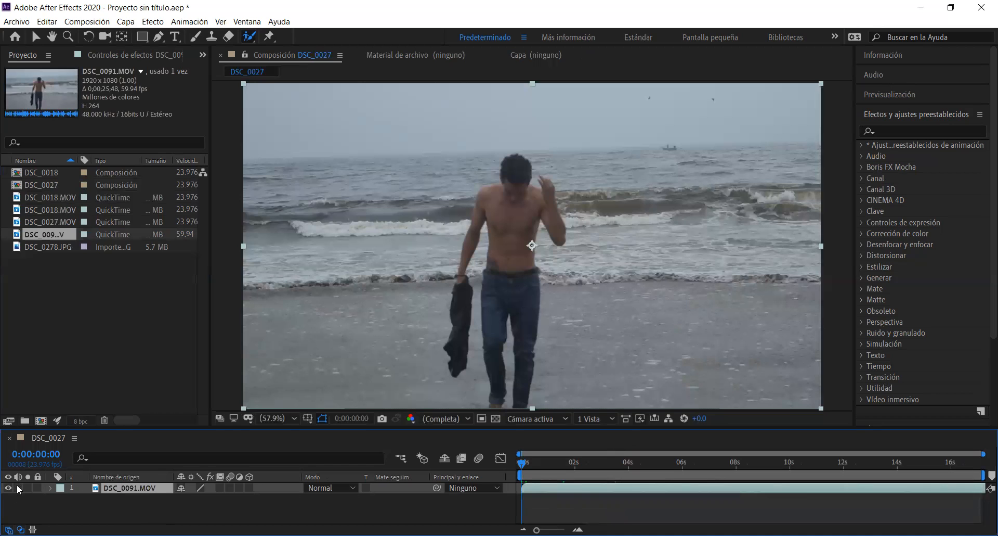
key("space")
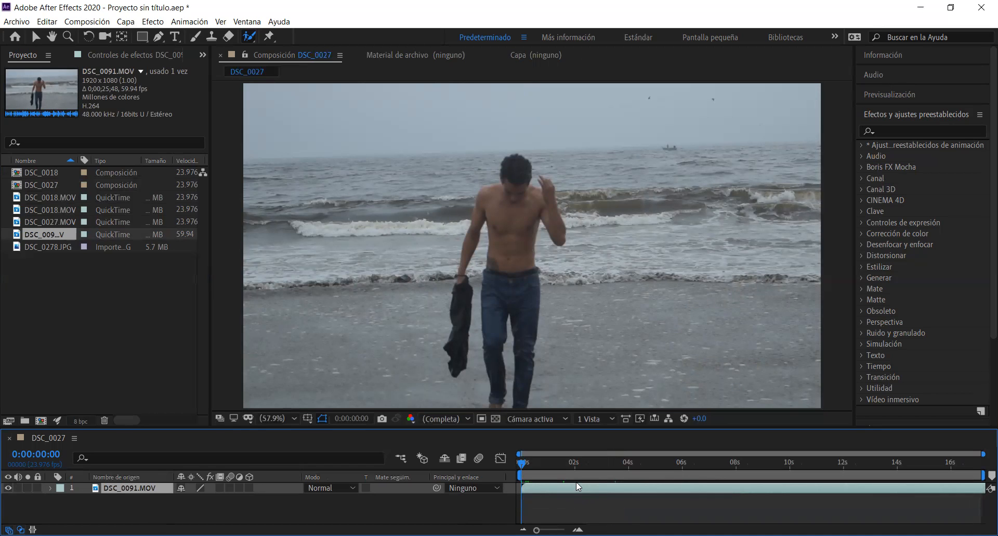
key("space")
mouse_move(537, 530)
left_mouse_down()
mouse_move(565, 530)
mouse_move(545, 530)
left_mouse_up()
left_click_drag(564, 464, 530, 464)
key("space")
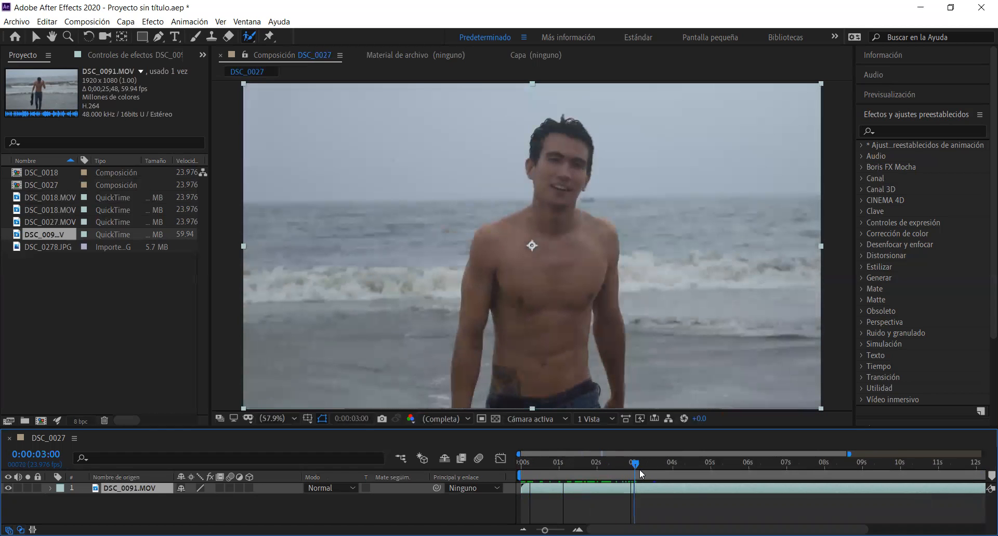
key("c")
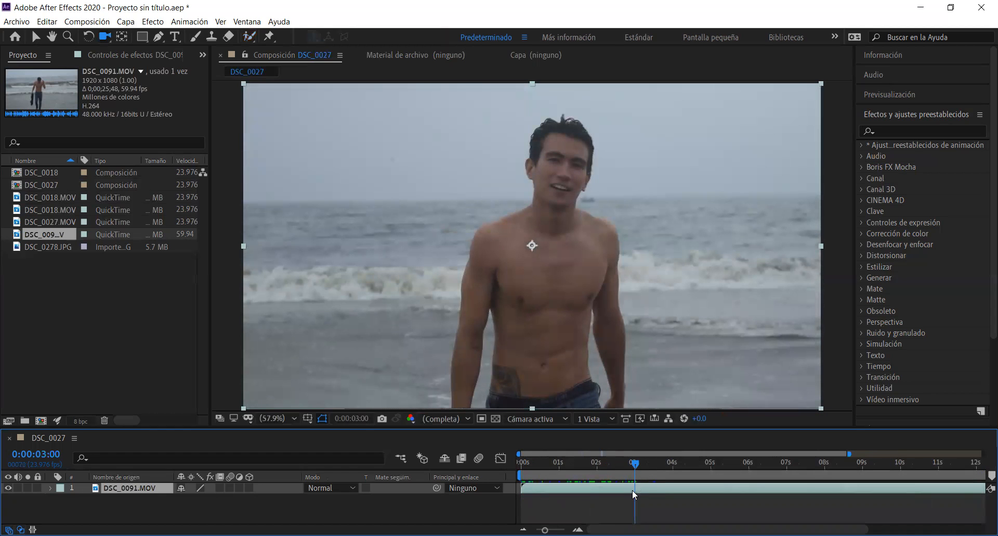
left_click_drag(849, 453, 983, 453)
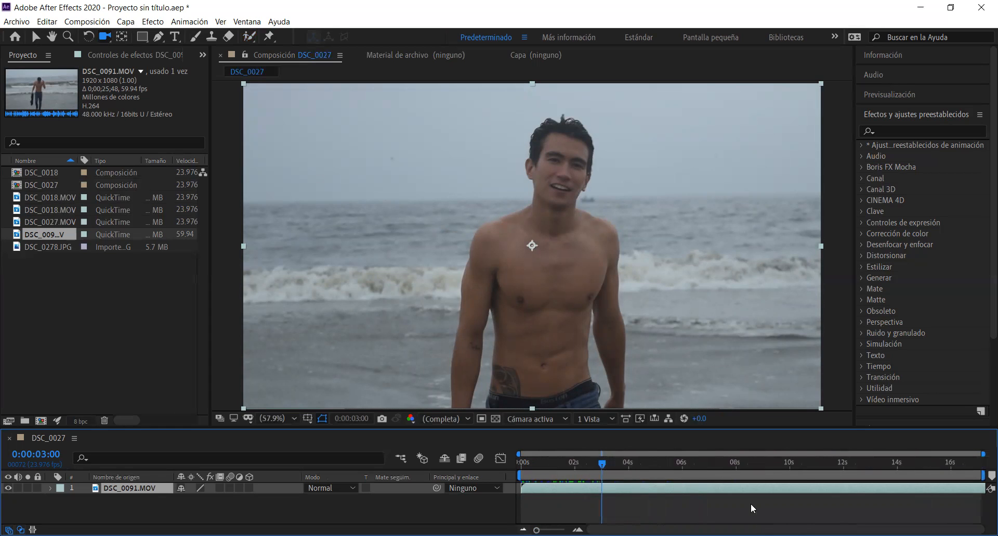
Try sliding the DSC_0091.MOV layer earlier in the composition and preview it from the start
left_click_drag(983, 486, 738, 485)
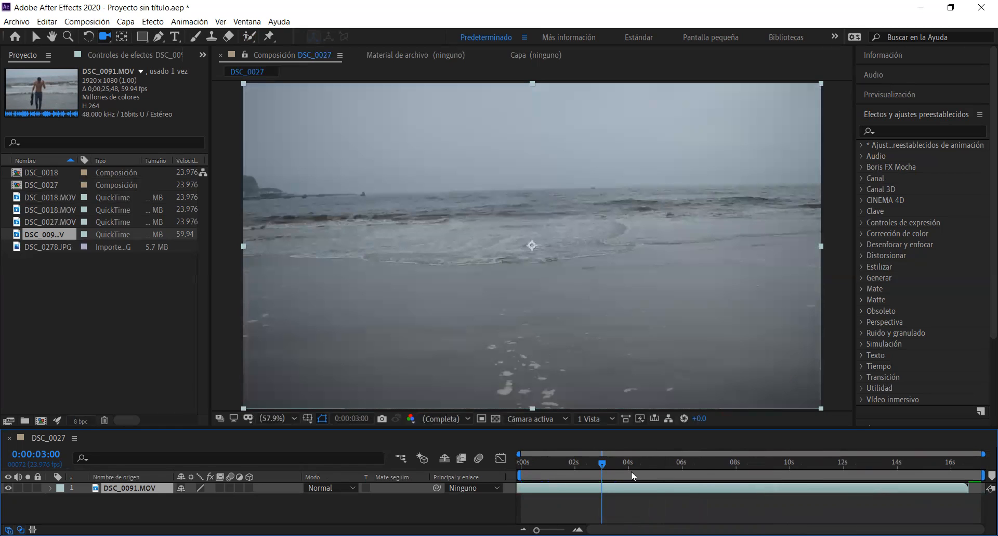
left_click_drag(601, 463, 503, 463)
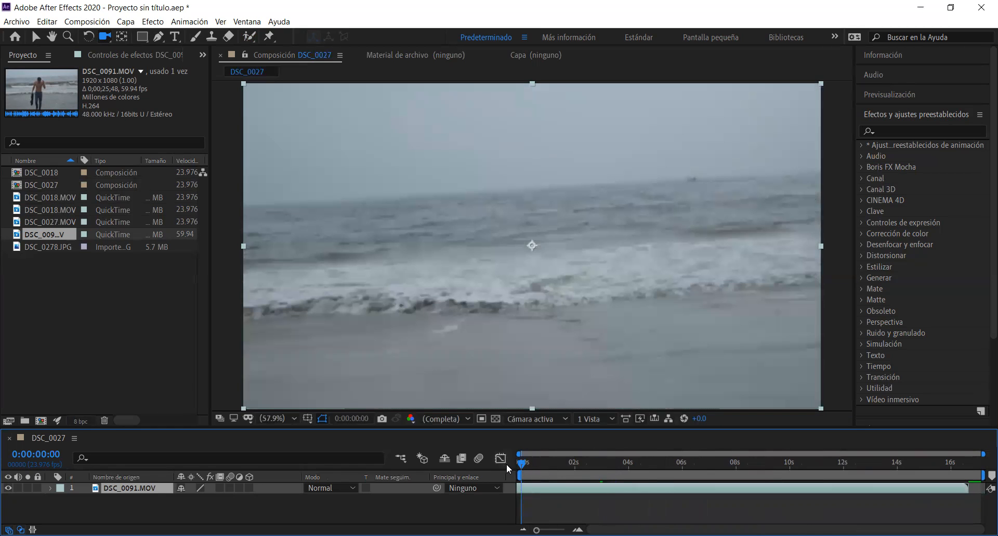
key("space")
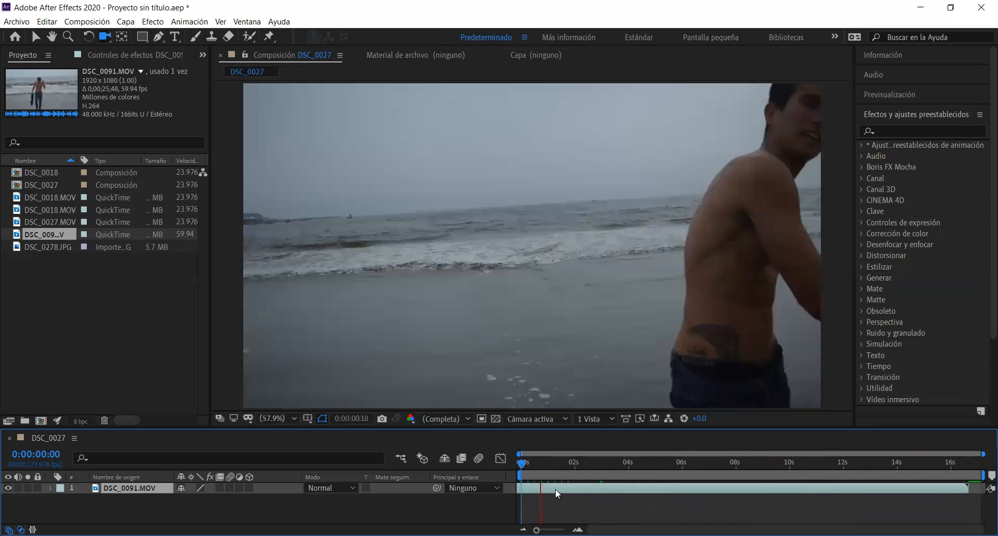
key("space")
left_click_drag(556, 464, 487, 464)
Trim the end of the DSC_0091.MOV layer to the 4-second mark and return to the first frame
left_click_drag(968, 489, 637, 483)
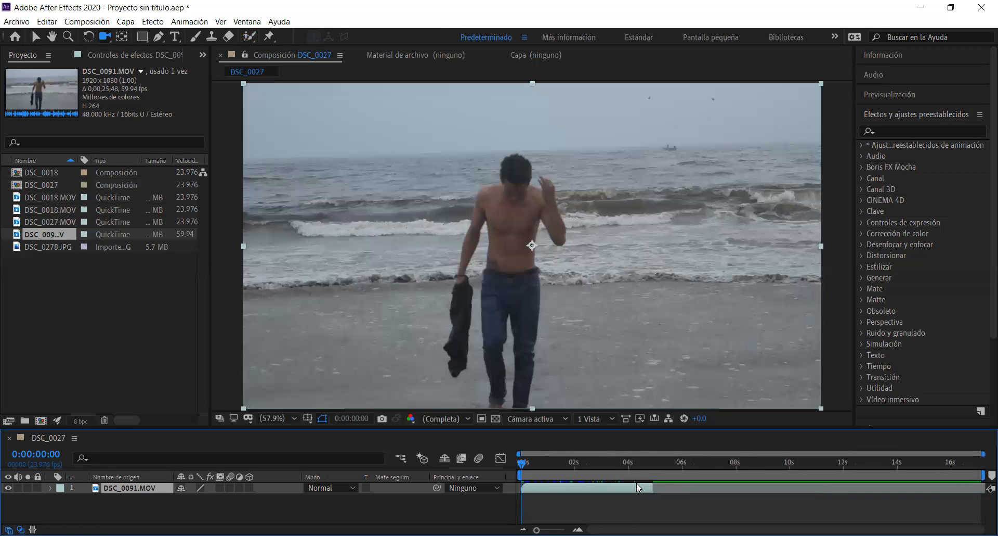
key("space")
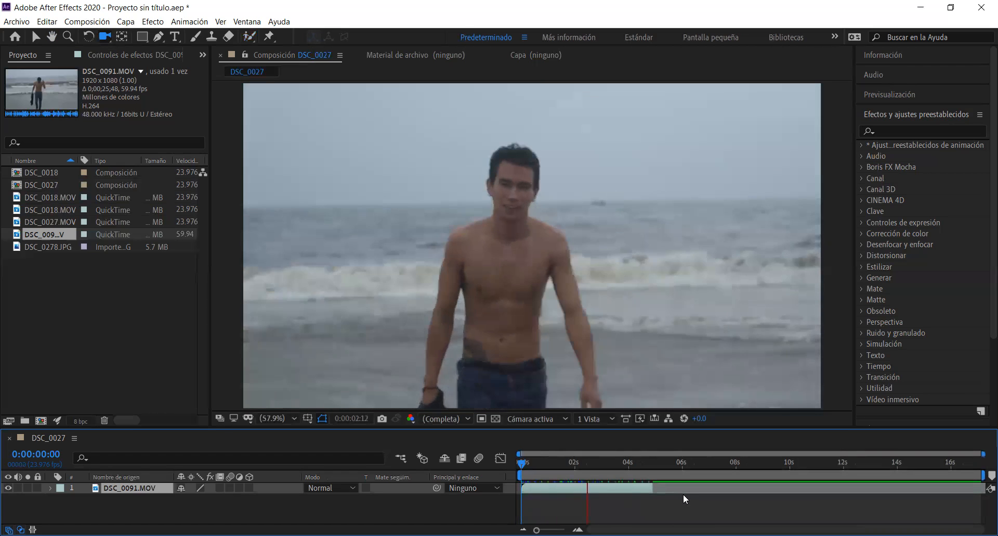
key("space")
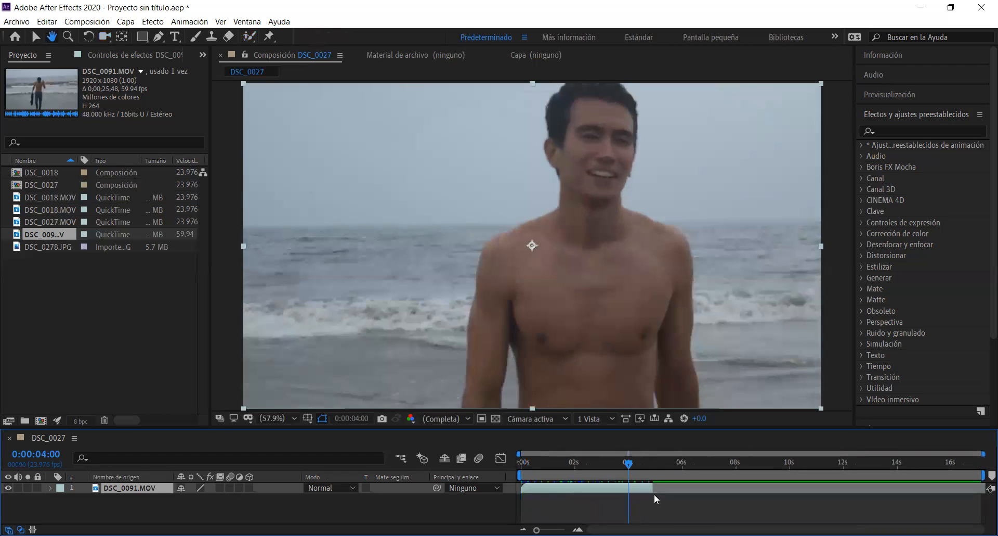
left_click_drag(650, 488, 524, 472)
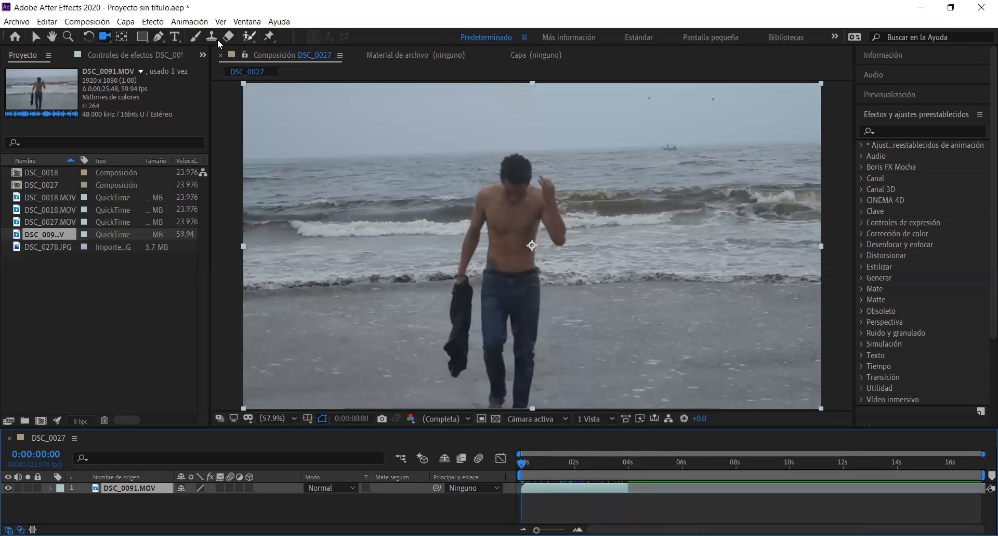
Open the DSC_0091.MOV layer for the Roto Brush and paint foreground strokes over the walking man on the first frame
key("alt+w")
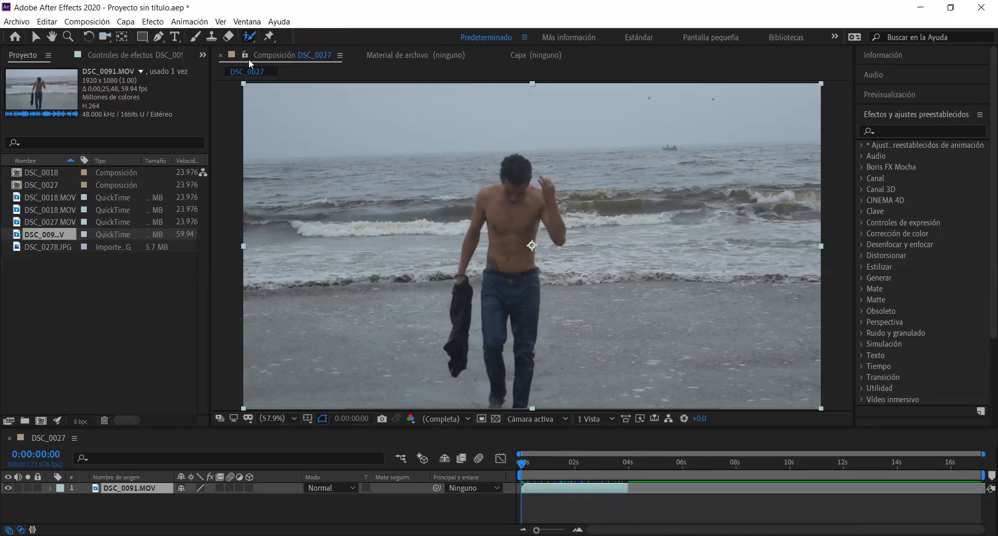
double_click(505, 189)
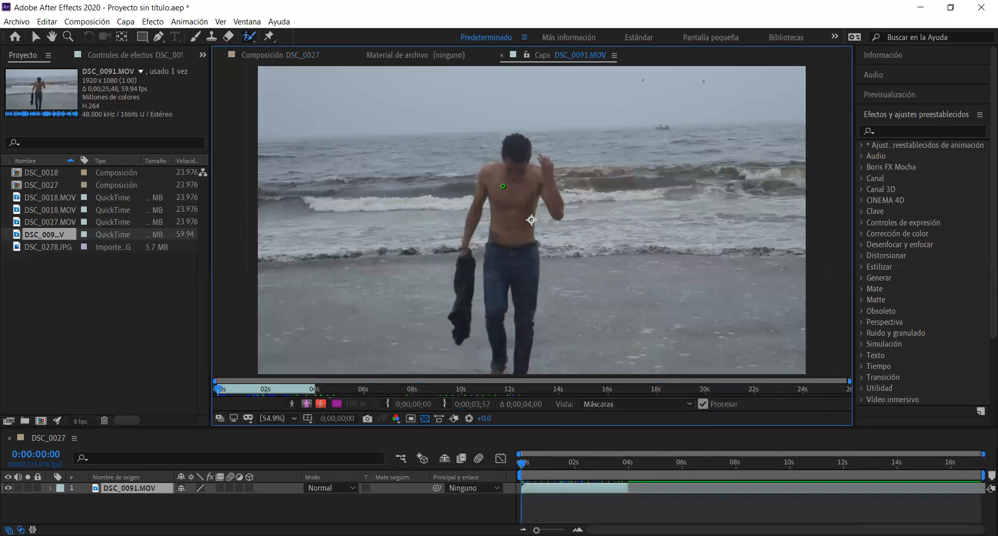
mouse_move(511, 142)
left_mouse_down()
mouse_move(494, 159)
mouse_move(461, 252)
mouse_move(487, 194)
mouse_move(483, 349)
mouse_move(506, 353)
mouse_move(510, 277)
mouse_move(521, 354)
mouse_move(536, 319)
mouse_move(542, 193)
mouse_move(560, 221)
mouse_move(562, 200)
mouse_move(559, 176)
mouse_move(523, 134)
mouse_move(503, 154)
left_mouse_up()
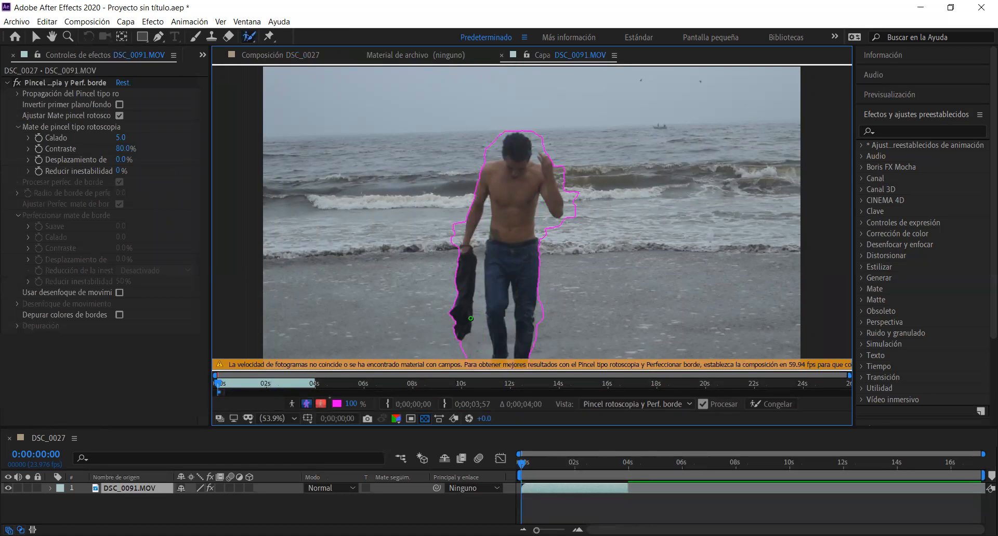
Subtract the background around the jacket, between the legs, beside the head and between arm and torso from the Roto Brush selection
mouse_move(469, 347)
left_mouse_down()
mouse_move(489, 343)
mouse_move(480, 297)
mouse_move(466, 344)
left_mouse_up()
mouse_move(461, 296)
left_mouse_down()
mouse_move(458, 337)
mouse_move(469, 329)
mouse_move(468, 239)
mouse_move(488, 195)
mouse_move(488, 324)
mouse_move(498, 333)
left_mouse_up()
mouse_move(517, 346)
left_mouse_down()
mouse_move(511, 288)
mouse_move(528, 360)
mouse_move(540, 354)
left_mouse_up()
mouse_move(510, 302)
left_mouse_down()
mouse_move(510, 346)
mouse_move(511, 302)
left_mouse_up()
mouse_move(540, 207)
left_mouse_down()
mouse_move(574, 216)
mouse_move(570, 191)
left_mouse_up()
mouse_move(492, 152)
left_mouse_down()
mouse_move(504, 134)
mouse_move(485, 137)
mouse_move(486, 154)
mouse_move(535, 131)
mouse_move(546, 147)
mouse_move(533, 130)
mouse_move(494, 148)
mouse_move(503, 146)
mouse_move(493, 131)
left_mouse_up()
mouse_move(483, 222)
left_mouse_down()
mouse_move(478, 258)
mouse_move(487, 218)
left_mouse_up()
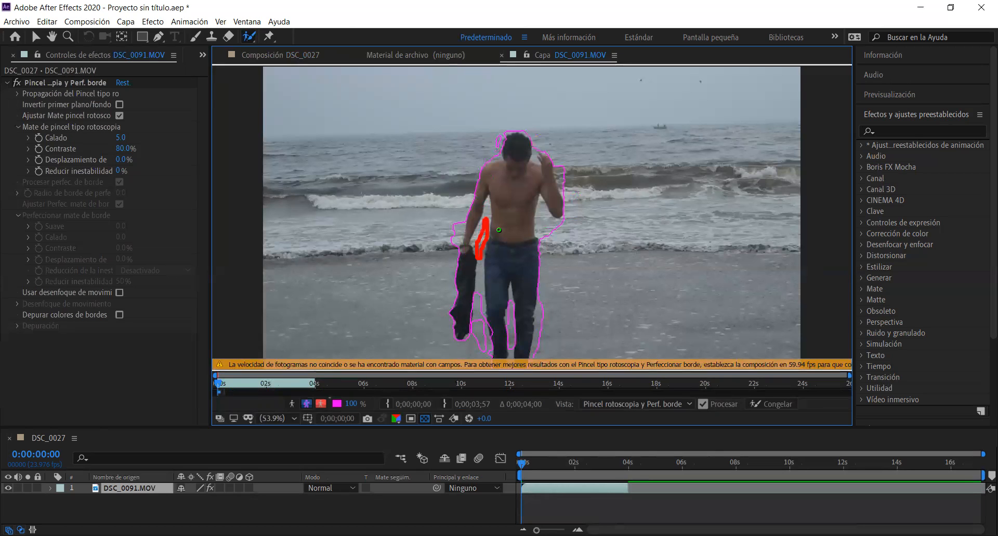
mouse_move(479, 264)
left_mouse_down()
mouse_move(478, 296)
mouse_move(479, 256)
left_mouse_up()
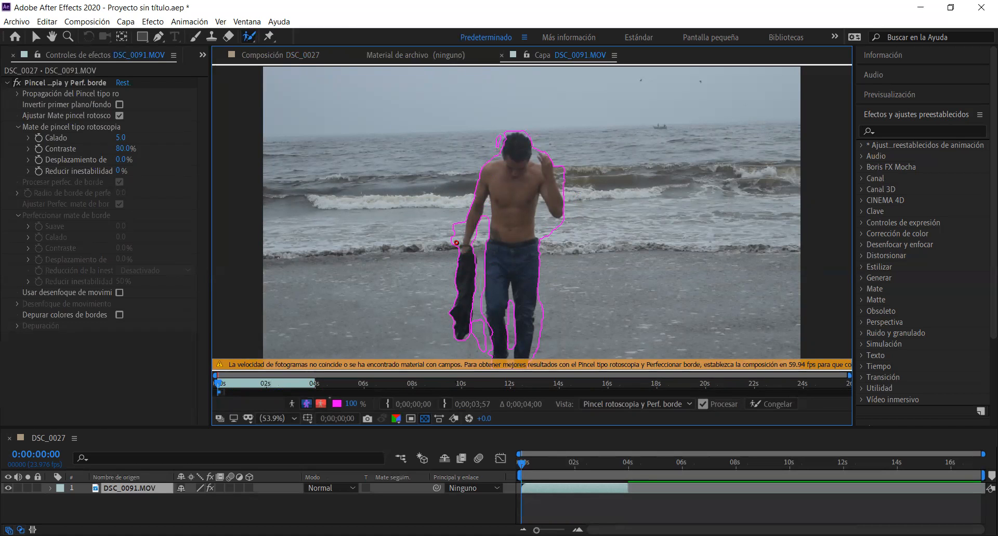
Refine the first frame's Roto Brush outline around the hands, raised forearm, jacket, outer leg and head
mouse_move(441, 241)
left_mouse_down()
mouse_move(463, 229)
mouse_move(447, 224)
mouse_move(444, 240)
mouse_move(488, 217)
mouse_move(487, 225)
mouse_move(486, 201)
mouse_move(540, 219)
mouse_move(549, 242)
mouse_move(540, 206)
left_mouse_up()
mouse_move(541, 214)
left_mouse_down()
mouse_move(545, 238)
mouse_move(544, 221)
left_mouse_up()
left_click_drag(545, 227, 547, 233)
mouse_move(474, 318)
left_mouse_down()
mouse_move(476, 354)
mouse_move(474, 314)
left_mouse_up()
mouse_move(542, 305)
left_mouse_down()
mouse_move(536, 348)
mouse_move(545, 353)
mouse_move(538, 309)
left_mouse_up()
mouse_move(497, 133)
left_mouse_down()
mouse_move(488, 136)
mouse_move(494, 148)
mouse_move(497, 133)
left_mouse_up()
mouse_move(558, 162)
left_mouse_down()
mouse_move(562, 188)
mouse_move(574, 185)
mouse_move(557, 160)
left_mouse_up()
left_click_drag(561, 177, 569, 178)
mouse_move(478, 290)
left_mouse_down()
mouse_move(485, 314)
mouse_move(476, 287)
left_mouse_up()
Extend the Roto Brush span to the layer's 4-second end and propagate the man's selection through the clip
left_click_drag(225, 393, 315, 392)
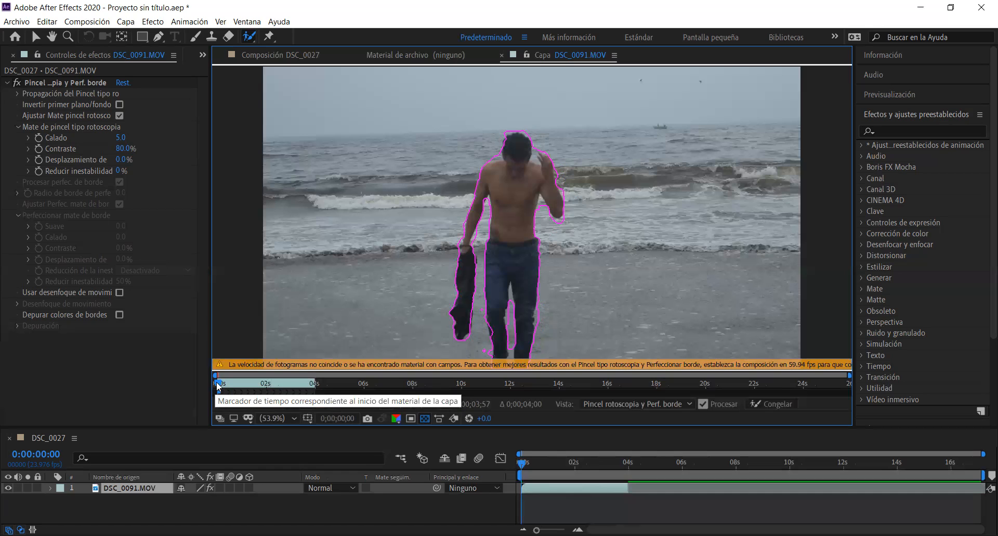
mouse_move(219, 385)
left_mouse_down()
mouse_move(315, 388)
mouse_move(219, 391)
left_mouse_up()
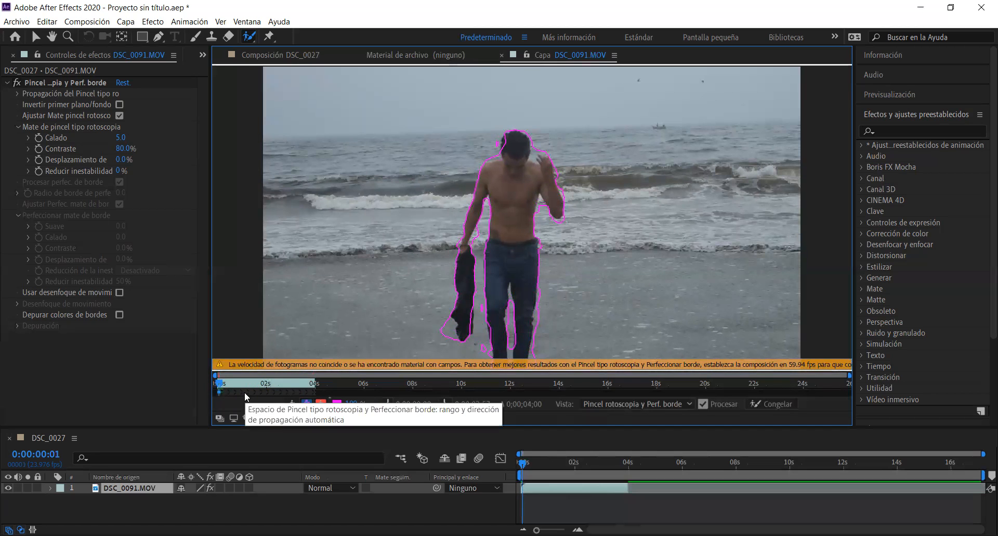
left_click(609, 500)
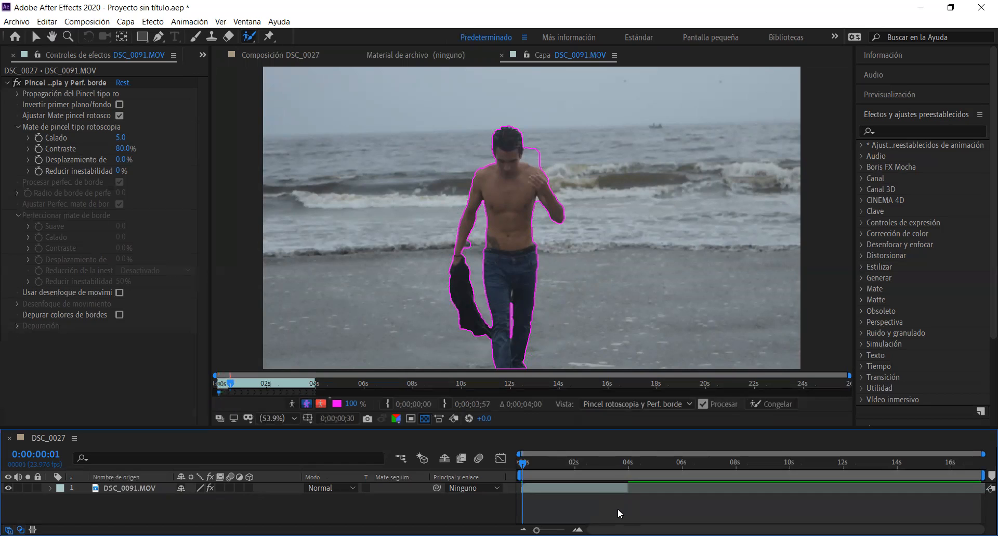
key("space")
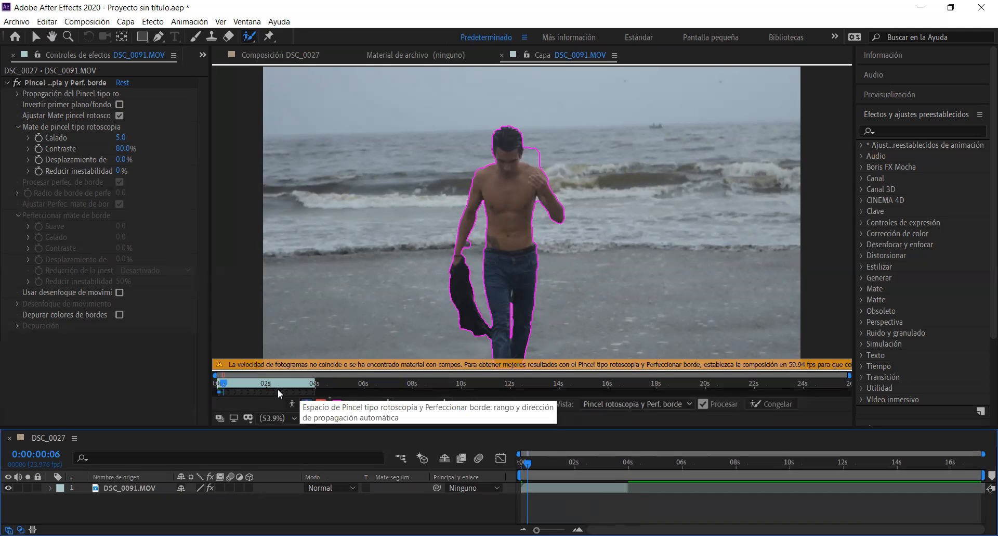
key("space")
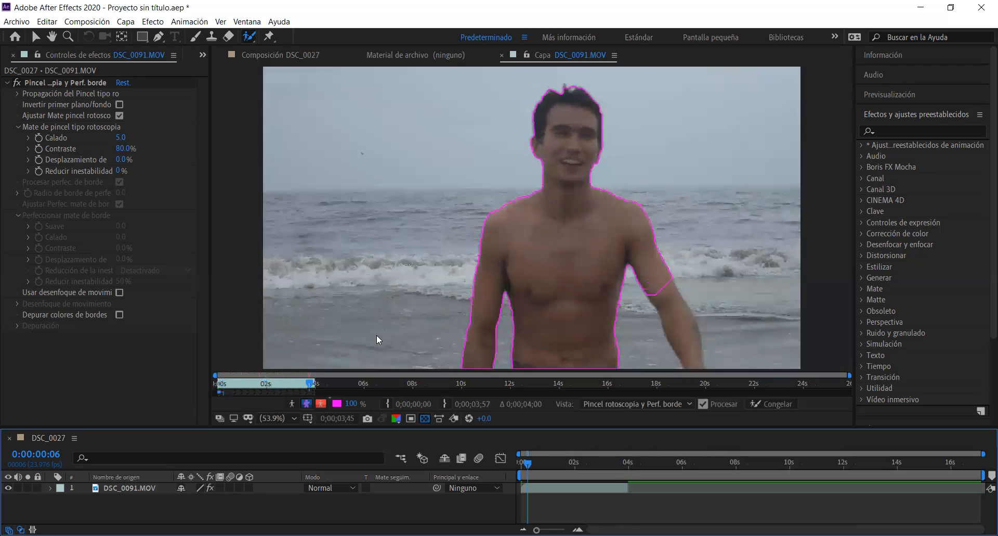
Review the man's cutout in the opening second with the red alpha overlay and against transparency
left_click(543, 462)
left_click_drag(541, 461, 522, 462)
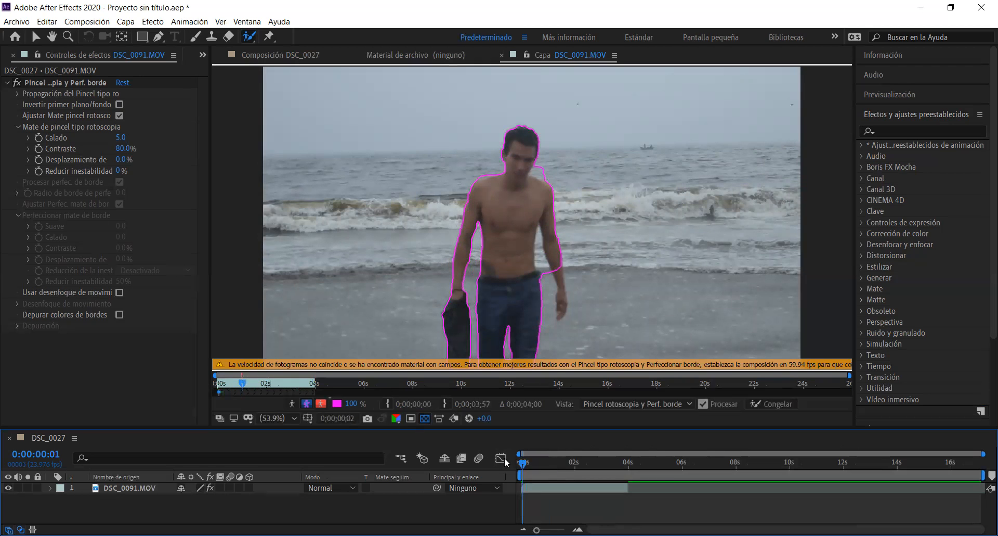
left_click(323, 405)
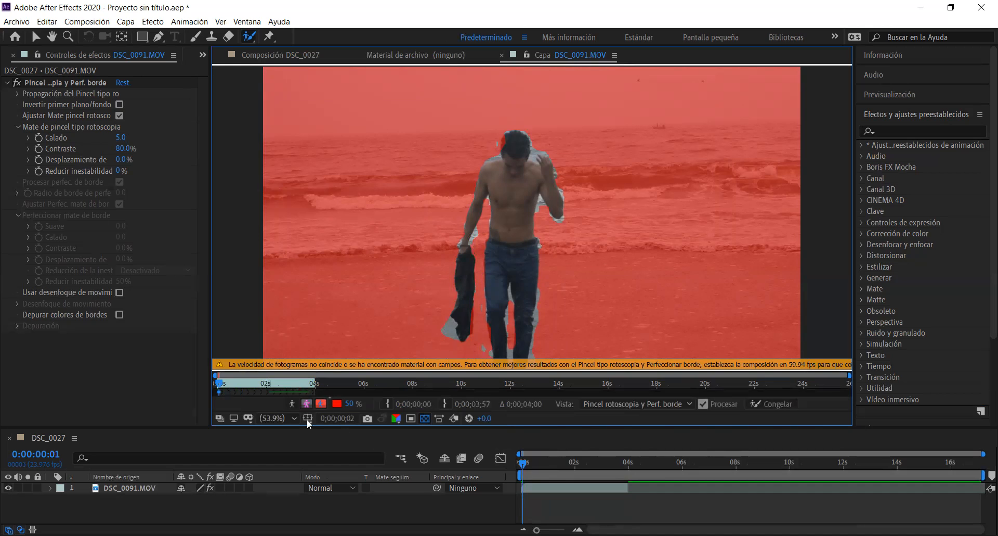
left_click_drag(224, 384, 241, 380)
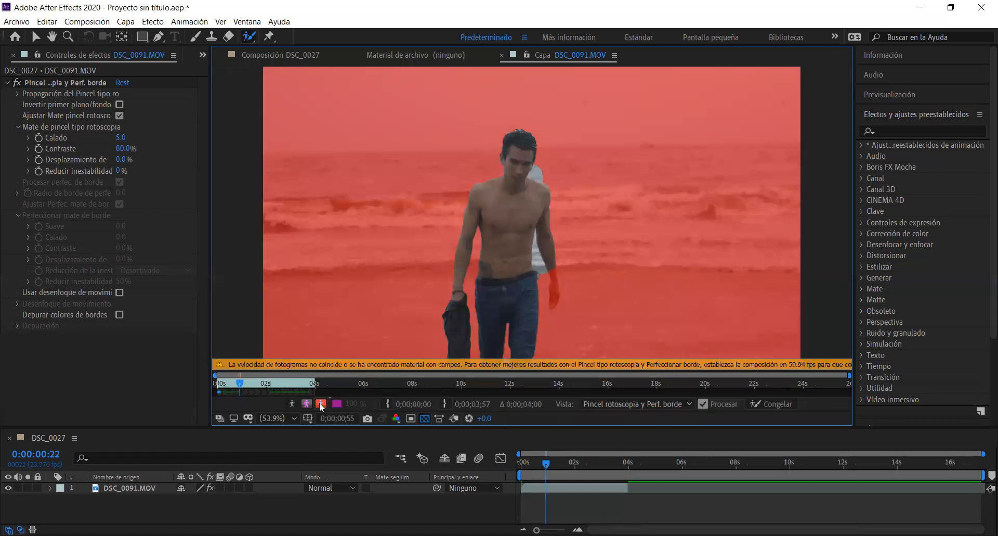
left_click(321, 404)
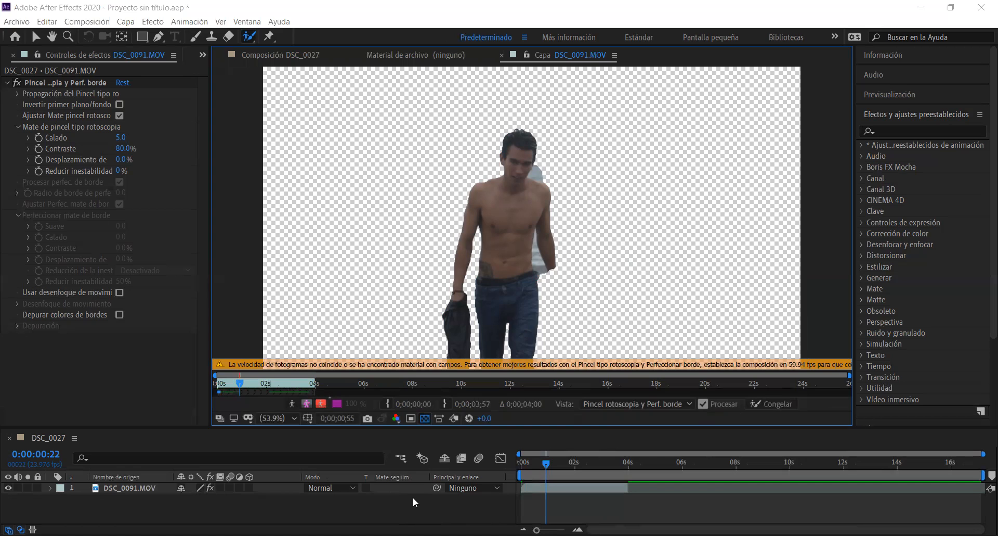
Import the seascape clip DSC_0071 with its own composition and delete the layer from that composition
key("ctrl+i")
scroll(369, 252, "down", 8)
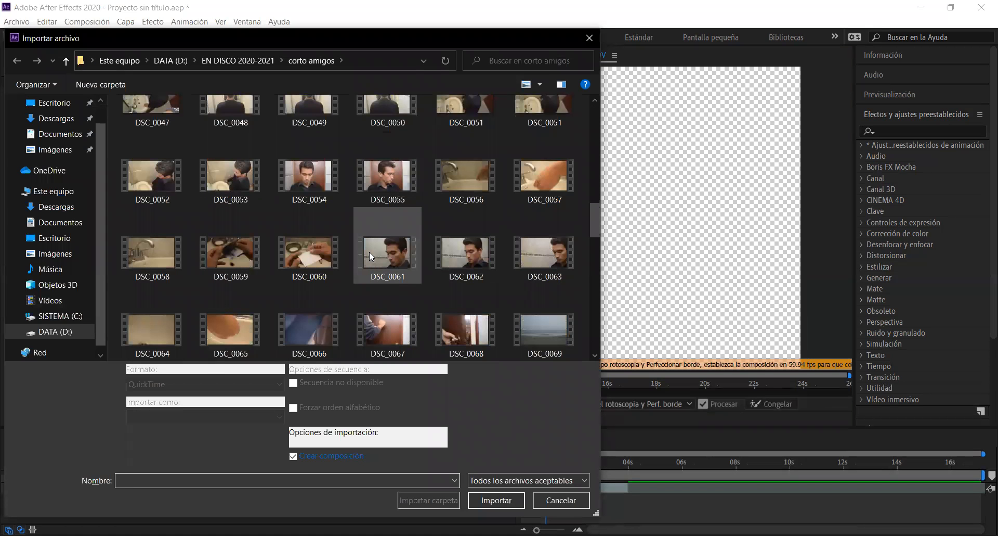
scroll(369, 252, "down", 2)
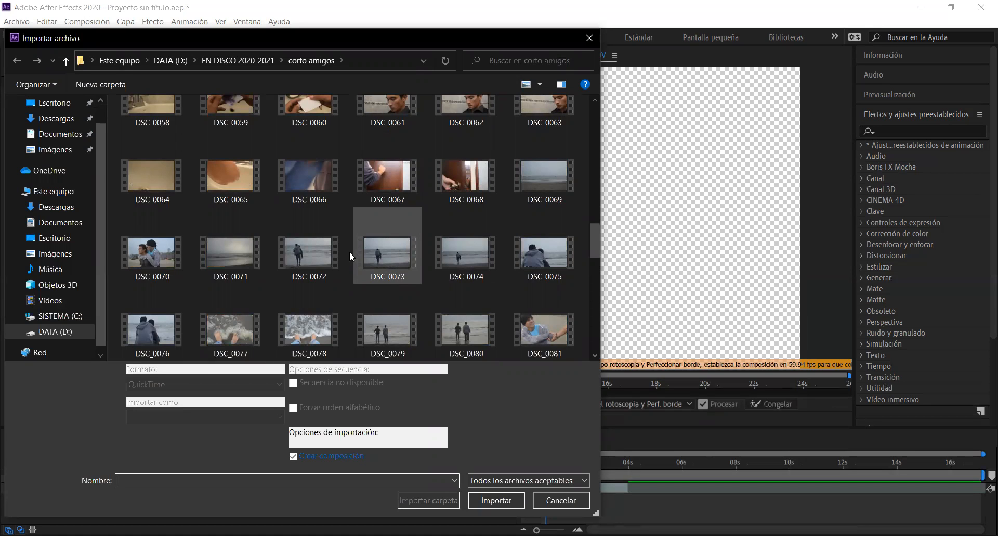
left_click(248, 257)
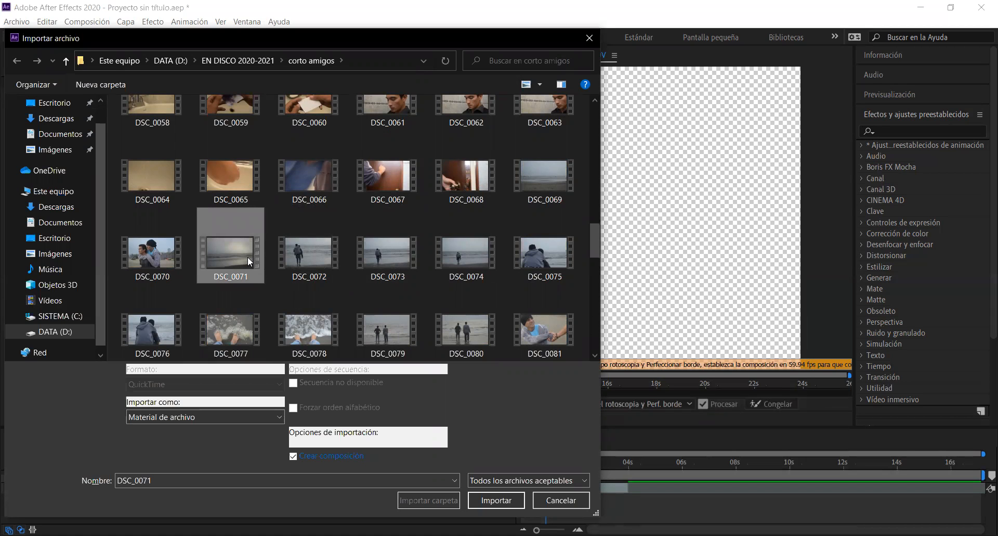
scroll(247, 257, "down", 3)
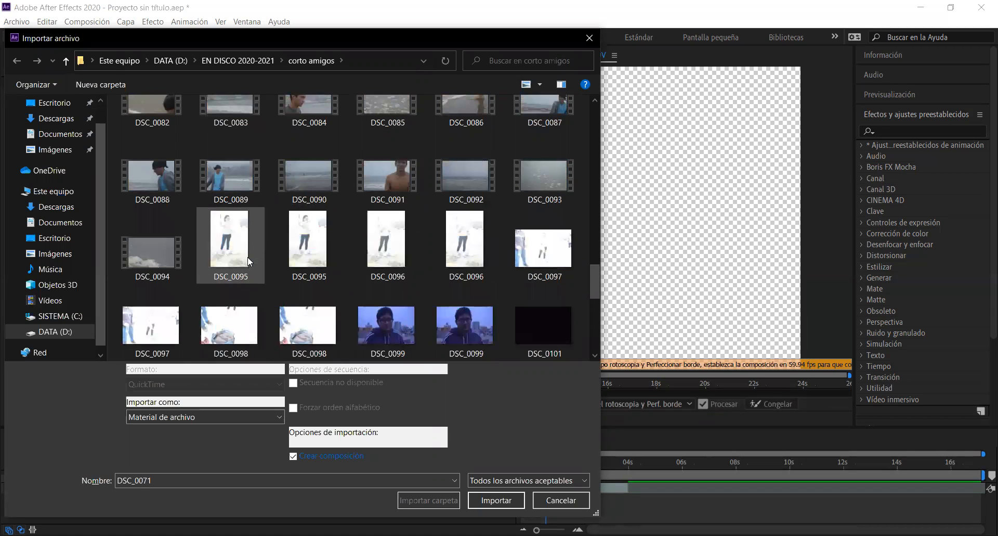
scroll(248, 258, "up", 6)
scroll(249, 266, "up", 5)
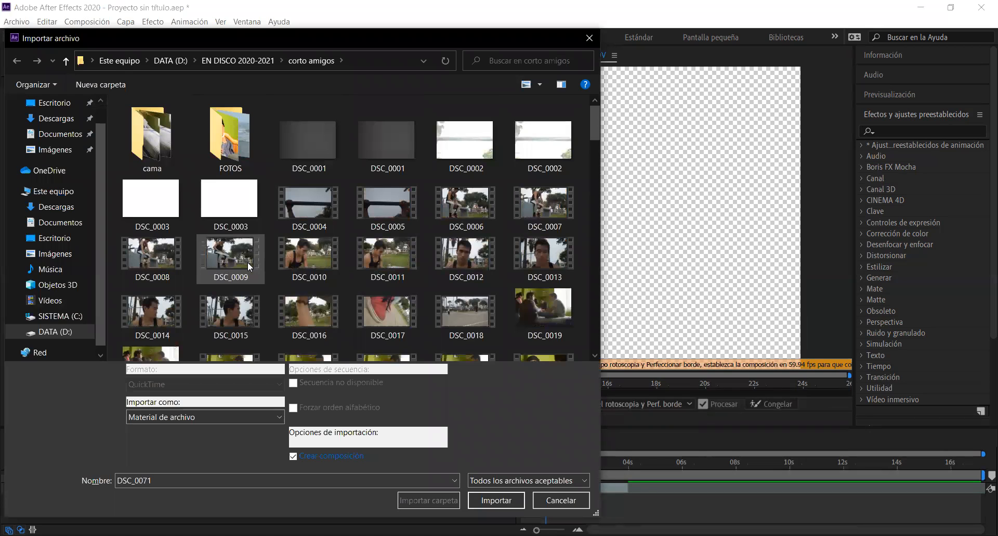
scroll(247, 261, "down", 5)
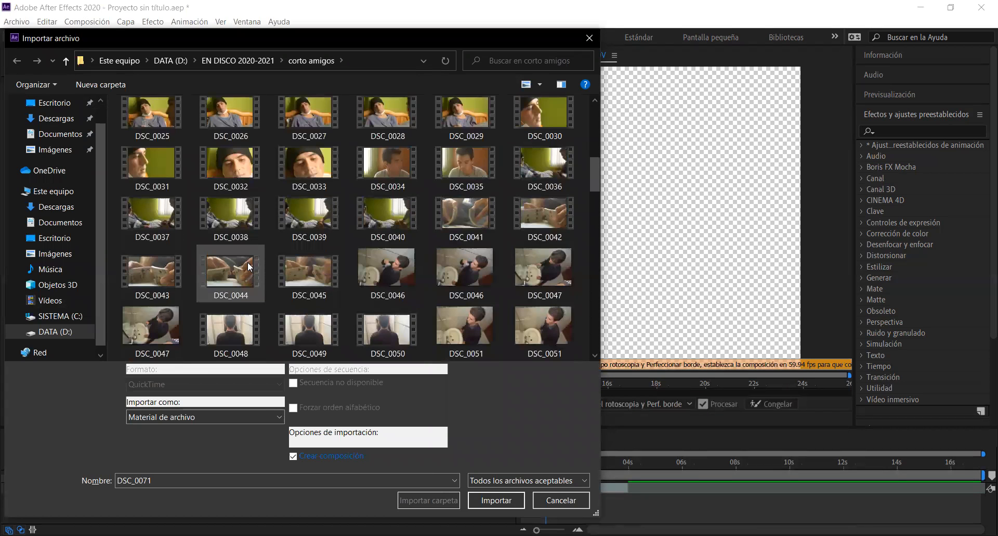
scroll(247, 261, "down", 5)
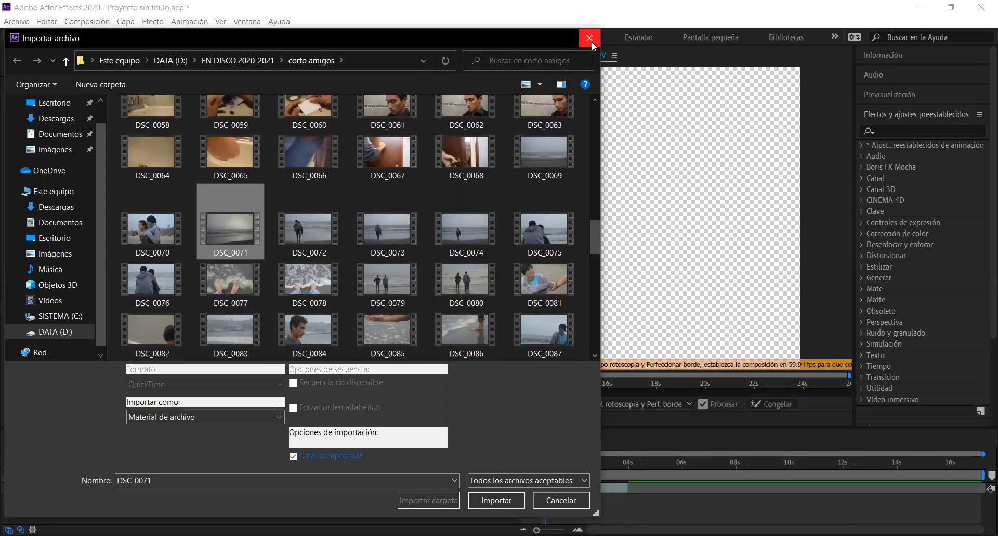
left_click(515, 502)
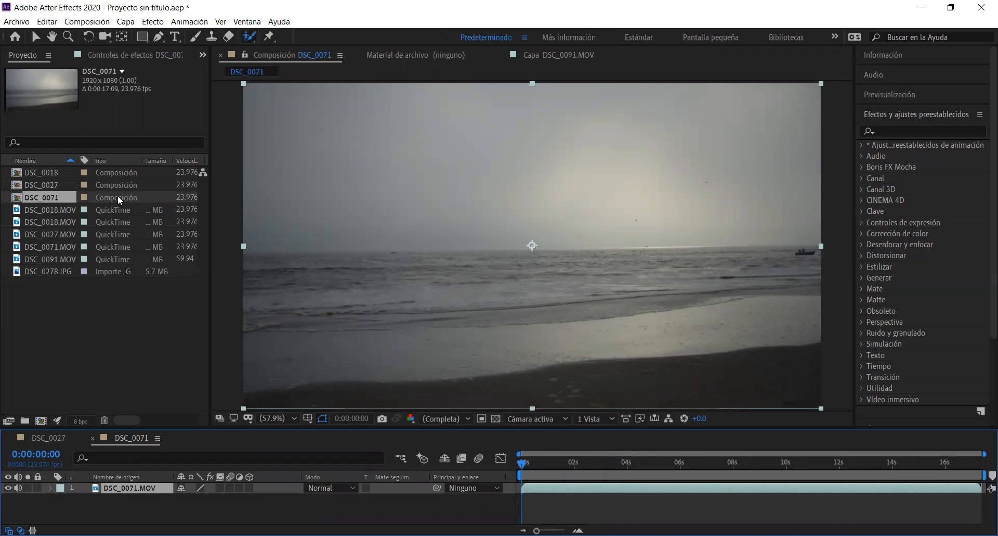
key("Delete")
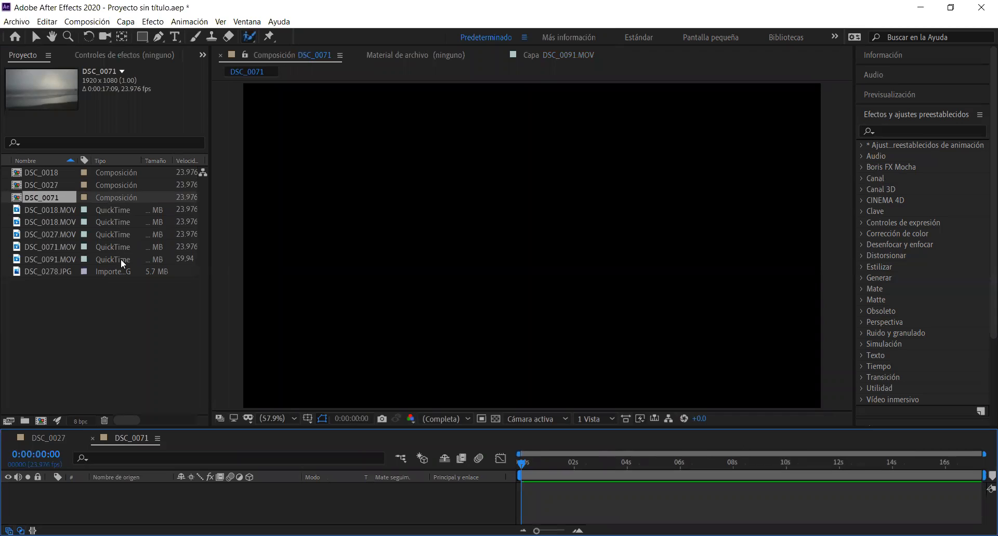
Open the DSC_0027 composition and preview the imported clips as candidate backgrounds for the man's cutout
left_click(108, 291)
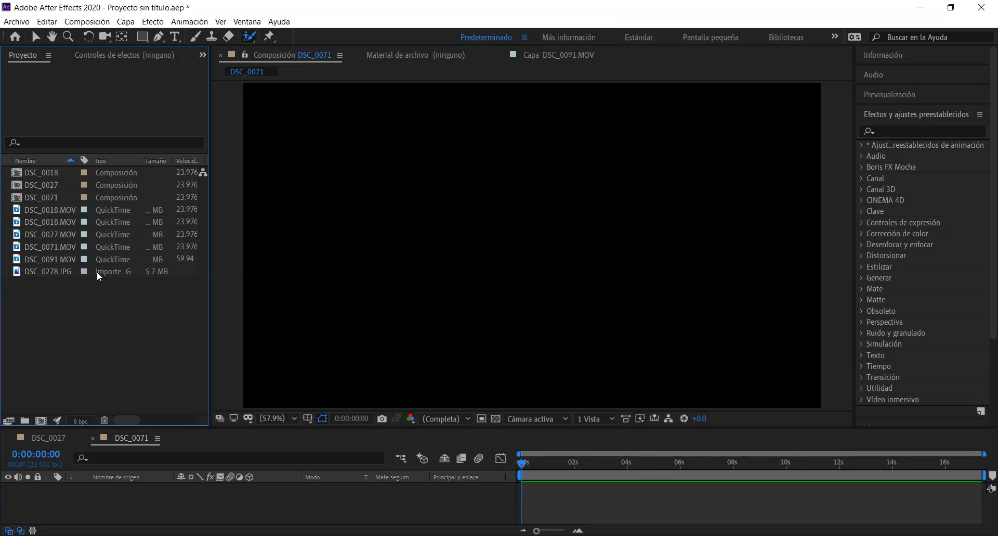
double_click(107, 183)
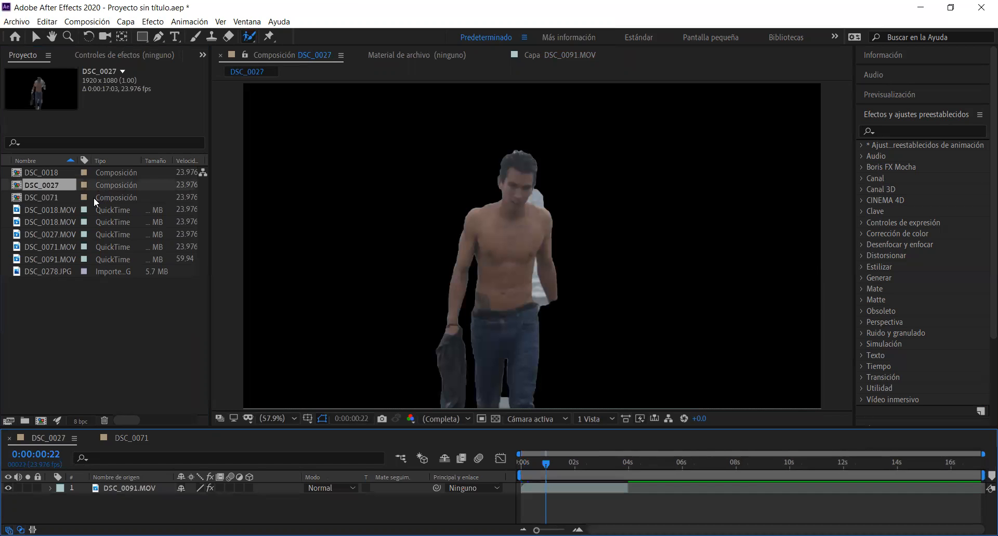
left_click(99, 213)
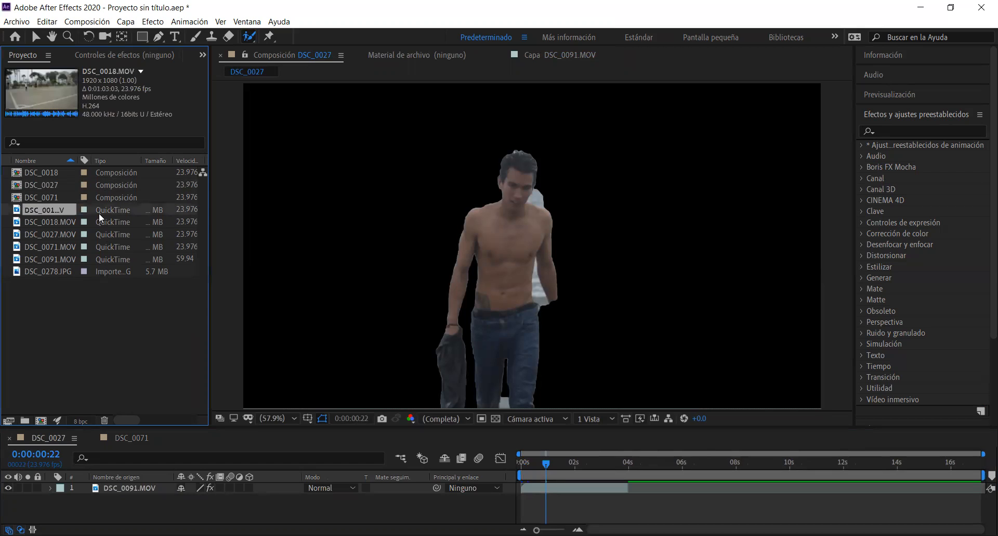
left_click(105, 217)
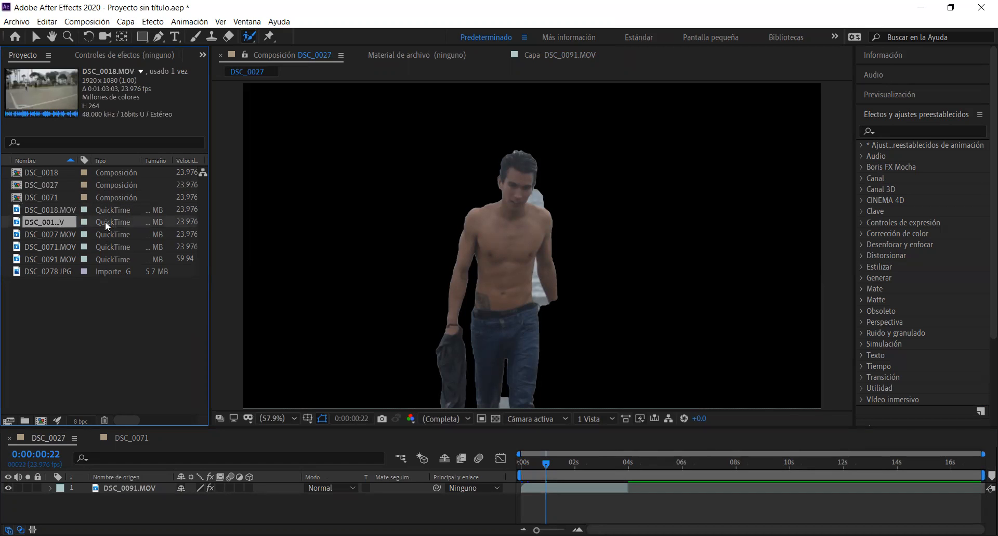
left_click(107, 245)
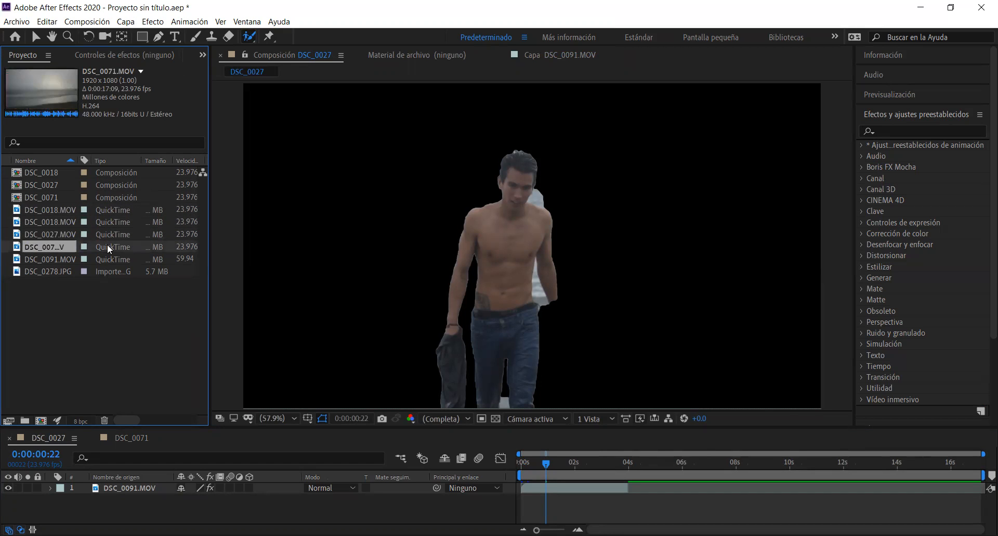
left_click(107, 255)
Try the photo DSC_0278.JPG as a background beneath the DSC_0091.MOV layer and delete it from the composition
left_click(104, 267)
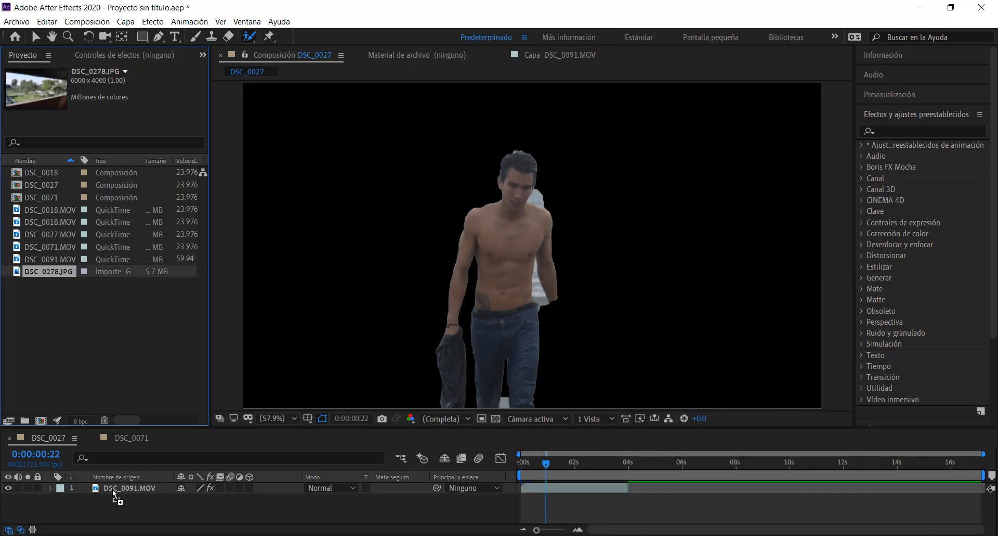
left_click_drag(113, 498, 112, 498)
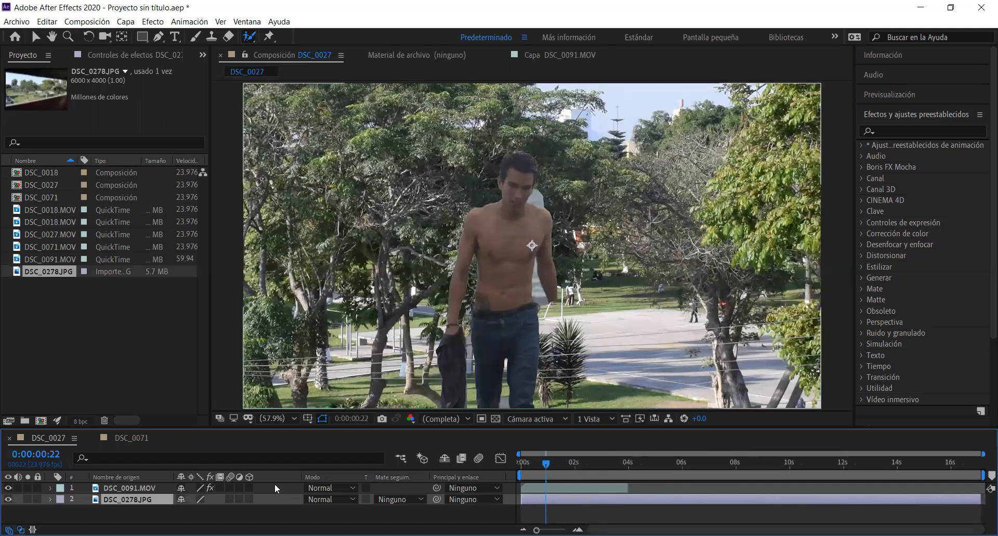
key("Delete")
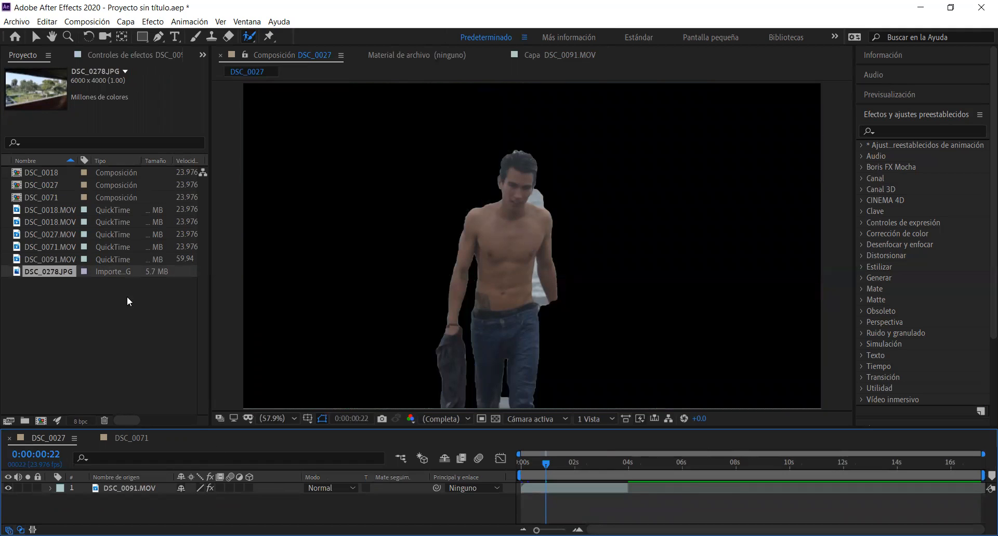
Open the DSC_0018 composition to check its sports-court footage
left_click(116, 183)
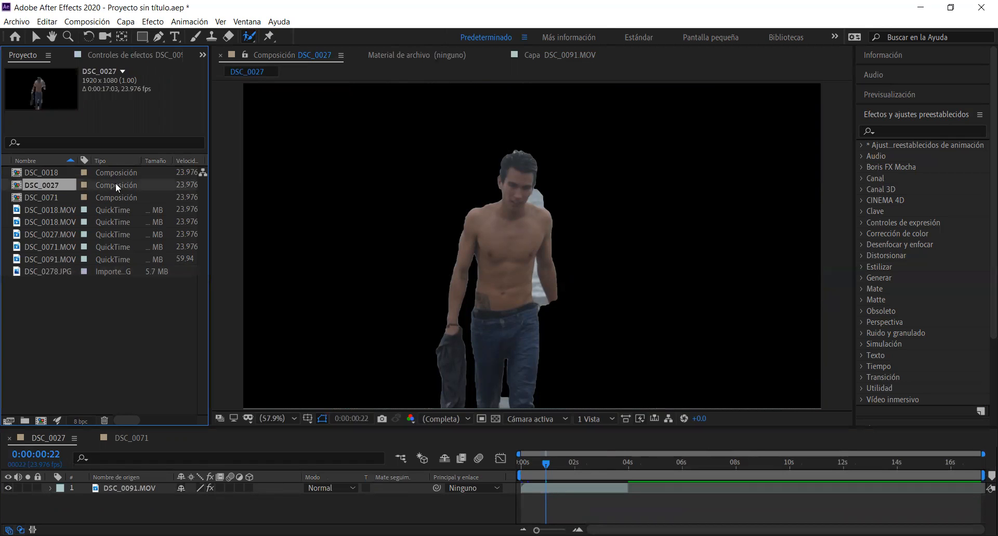
double_click(117, 169)
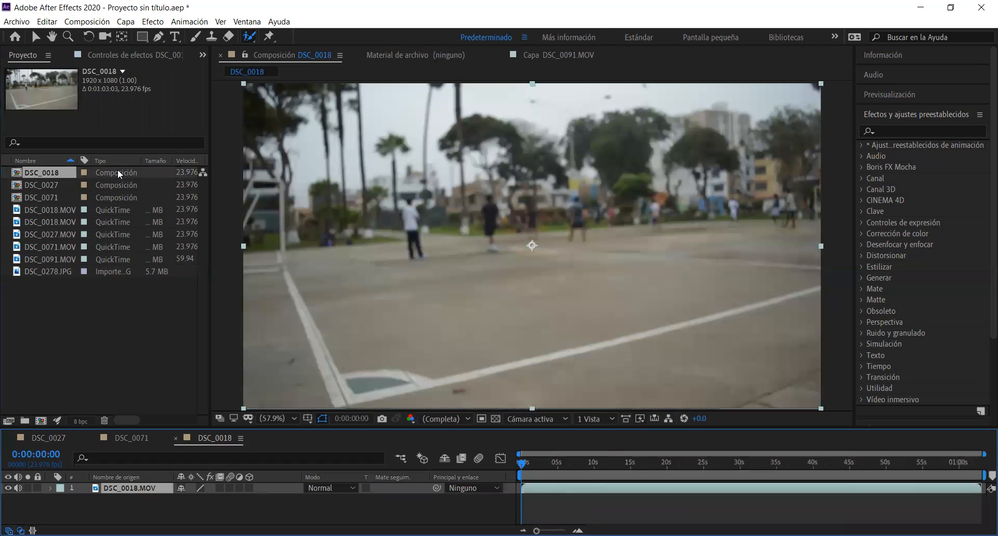
left_click(120, 329)
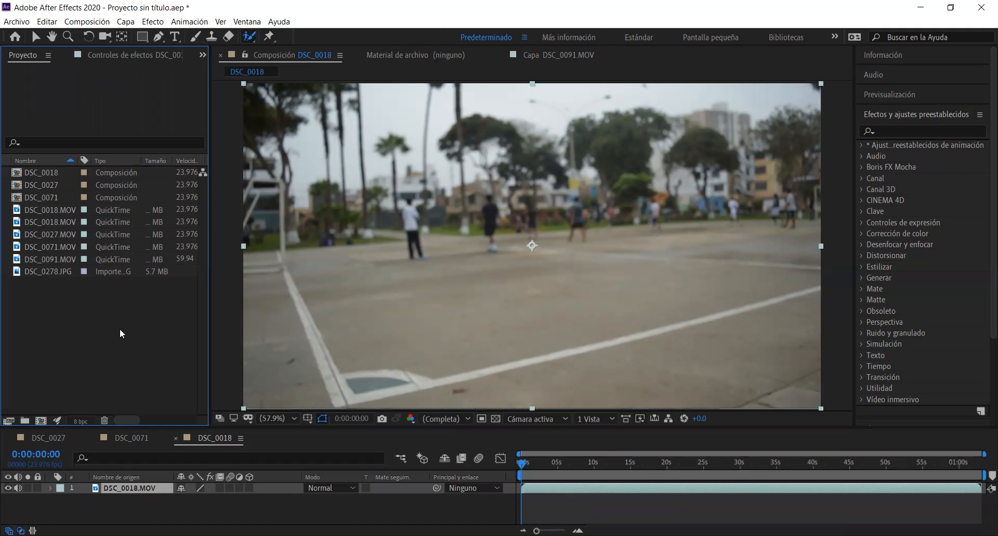